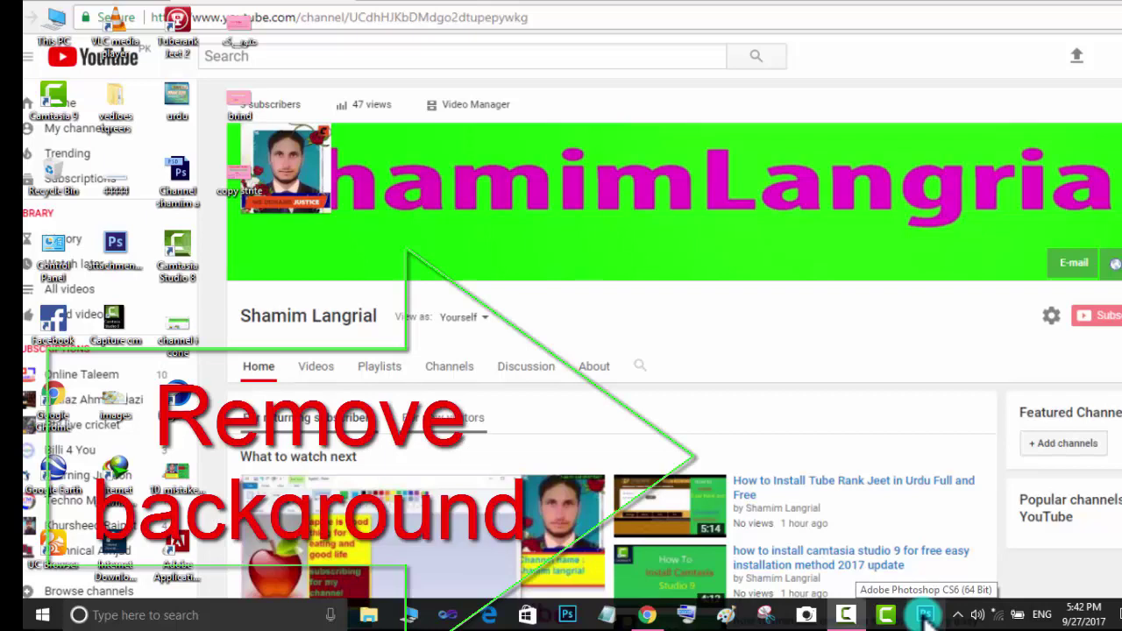
- Launch Photoshop CS6 from its taskbar icon, leaving the YouTube channel page
left_click(925, 616)
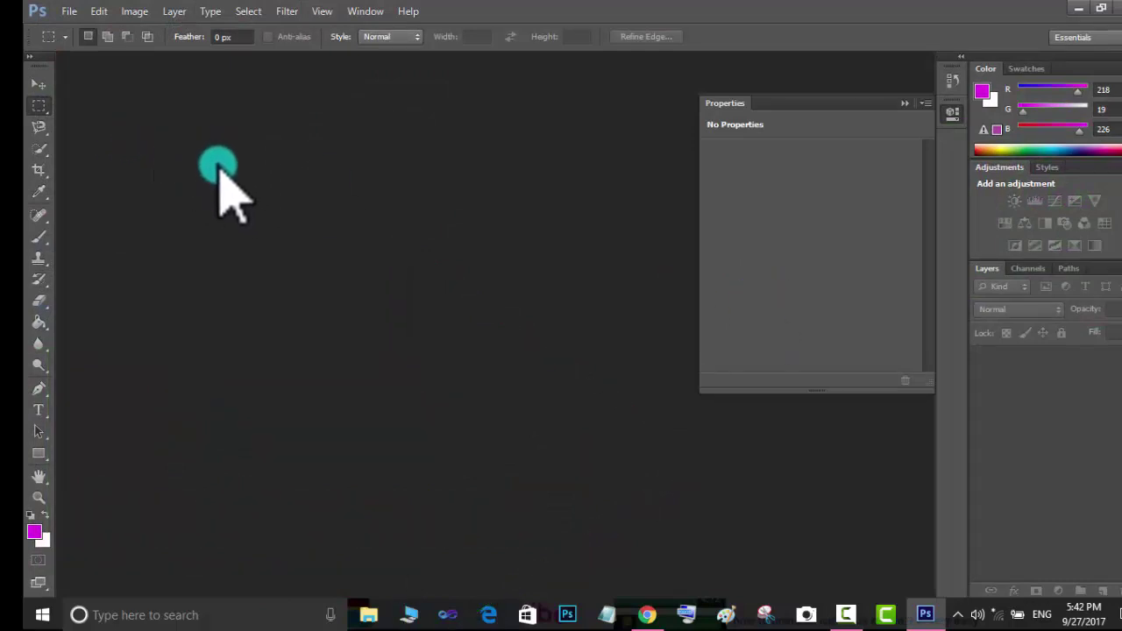
- Open the portrait s.jpg from the picture folder through File > Open
left_click(67, 12)
left_click(79, 45)
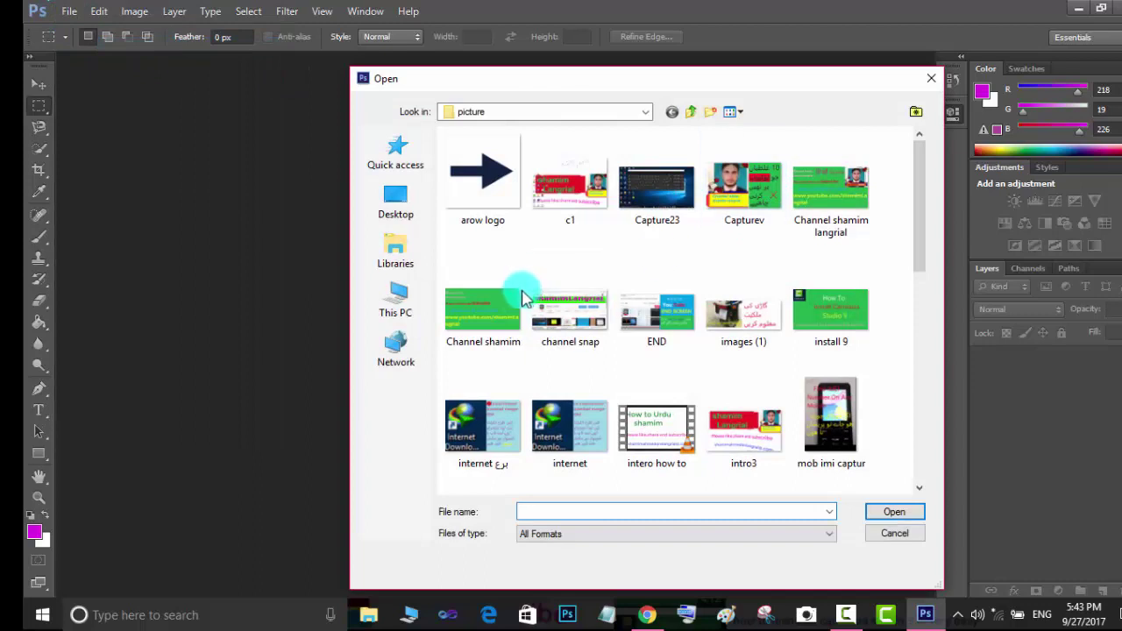
left_click_drag(917, 237, 931, 357)
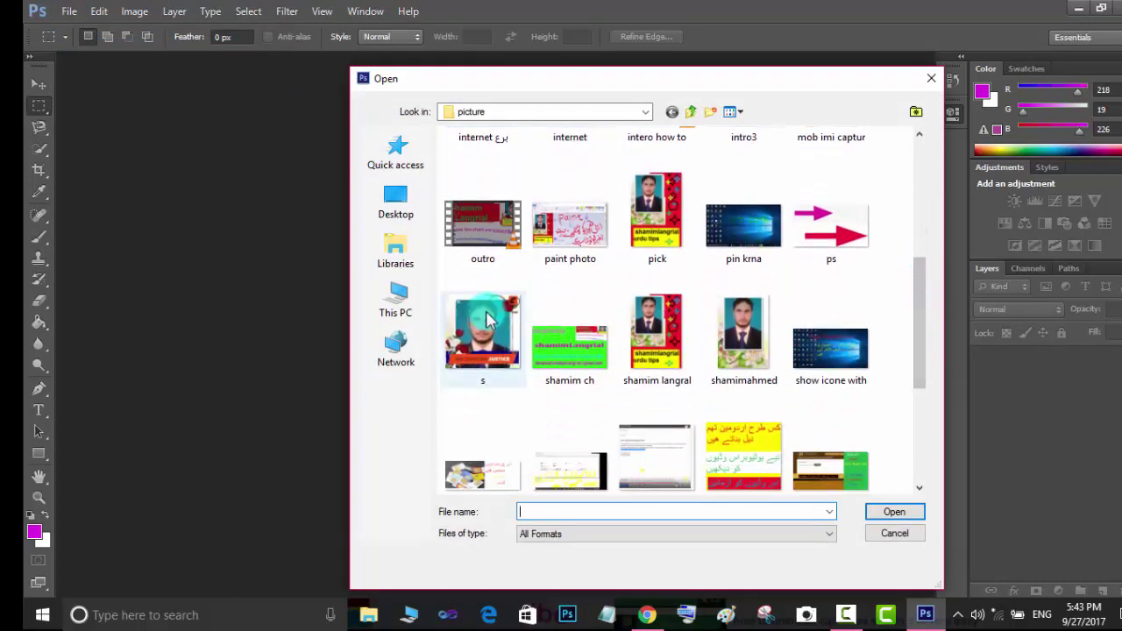
double_click(489, 338)
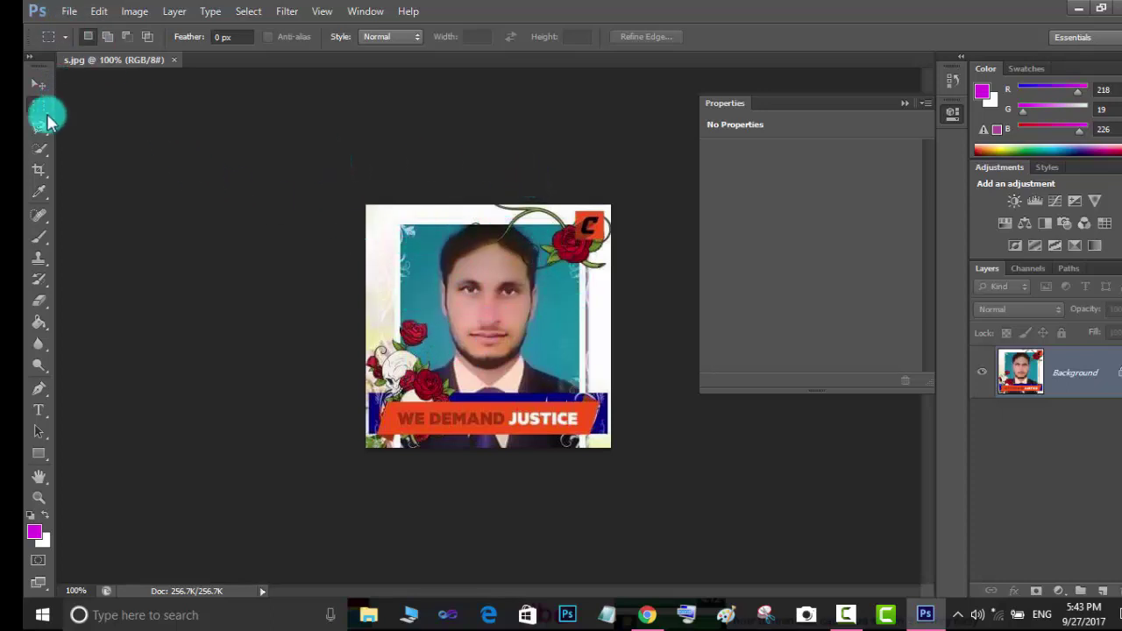
- Paint a Quick Selection over the man's face and neck, then switch to subtract mode
left_click(43, 149)
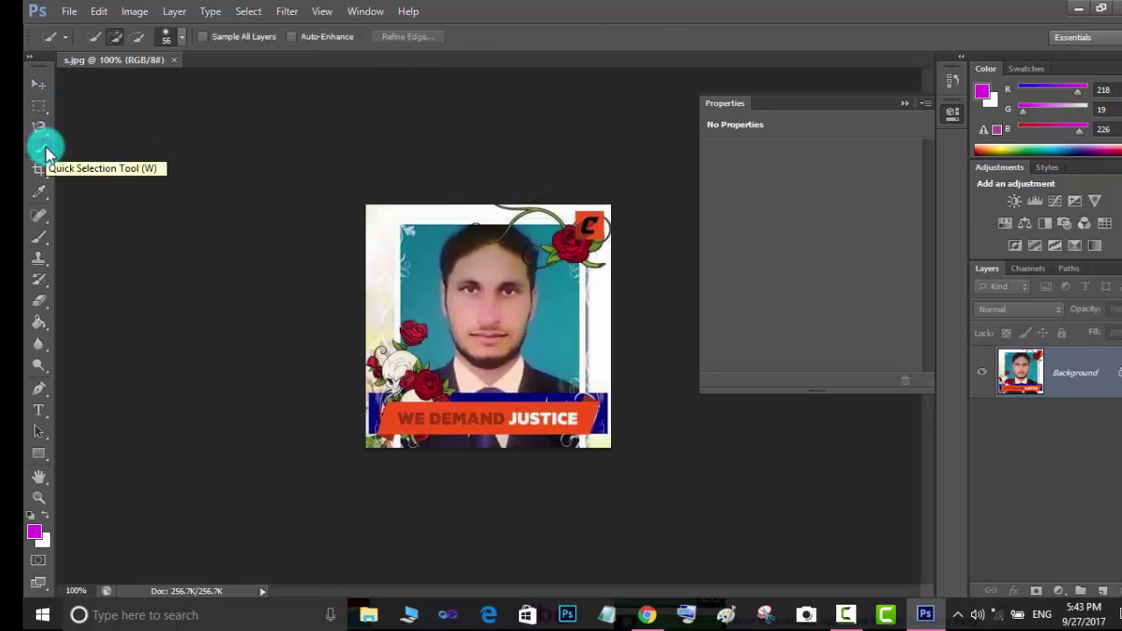
right_click(46, 151)
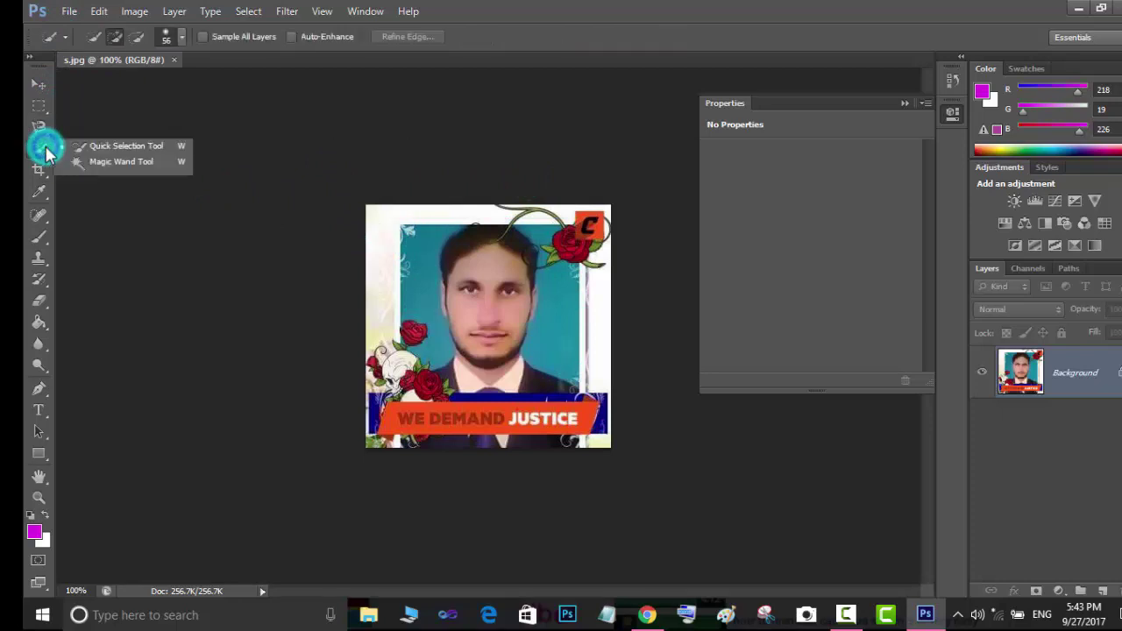
left_click(123, 145)
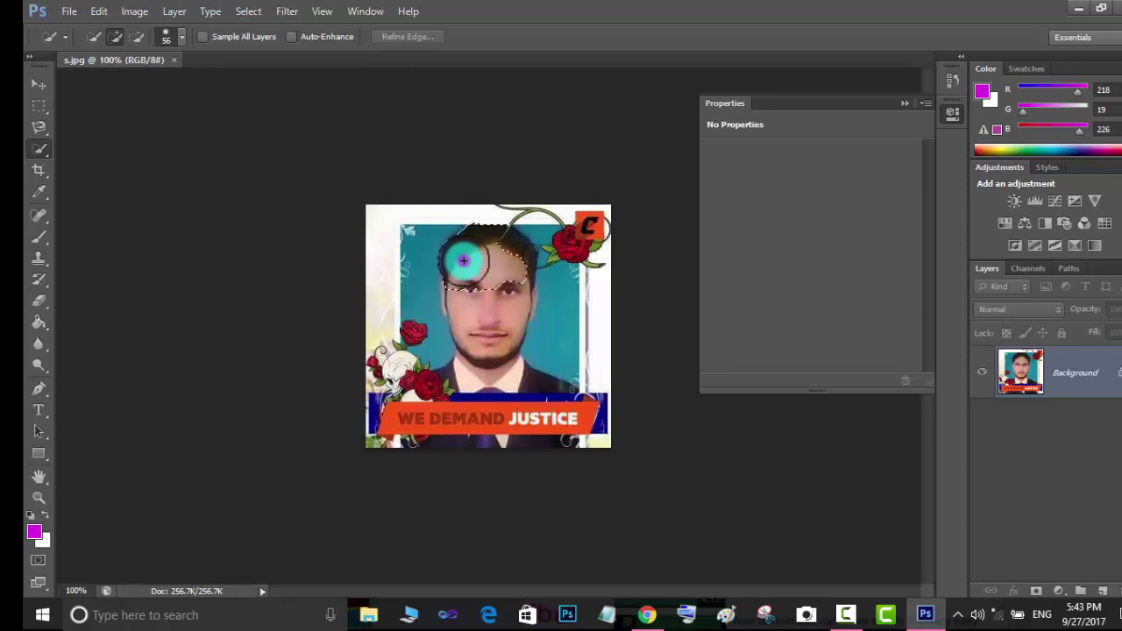
mouse_move(464, 260)
left_mouse_down()
mouse_move(485, 323)
mouse_move(455, 418)
mouse_move(552, 422)
left_mouse_up()
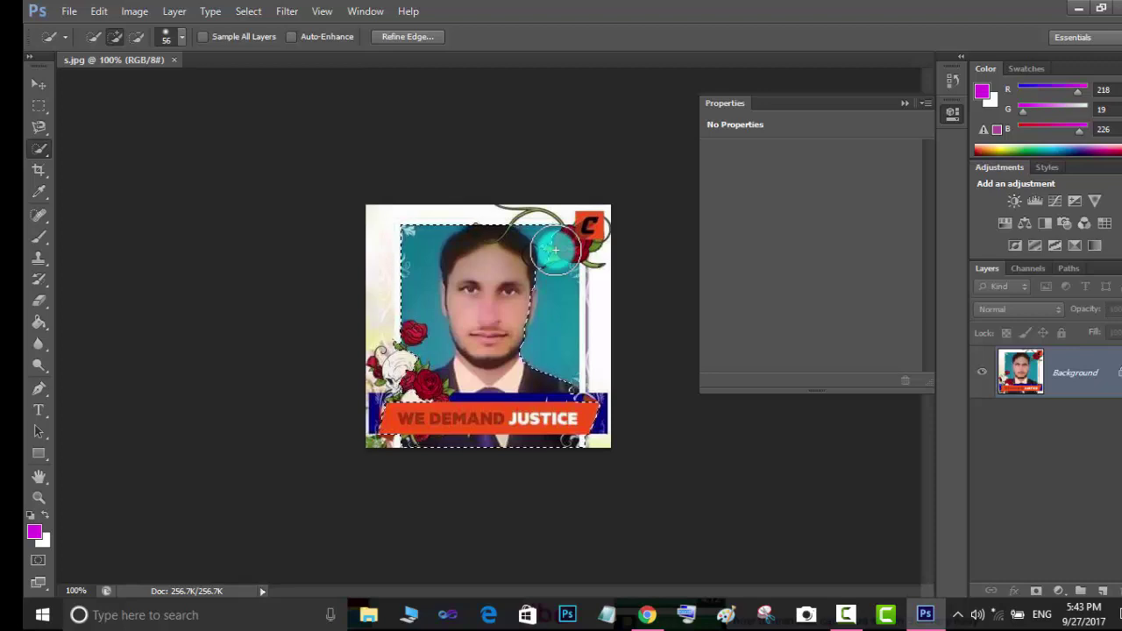
key("alt")
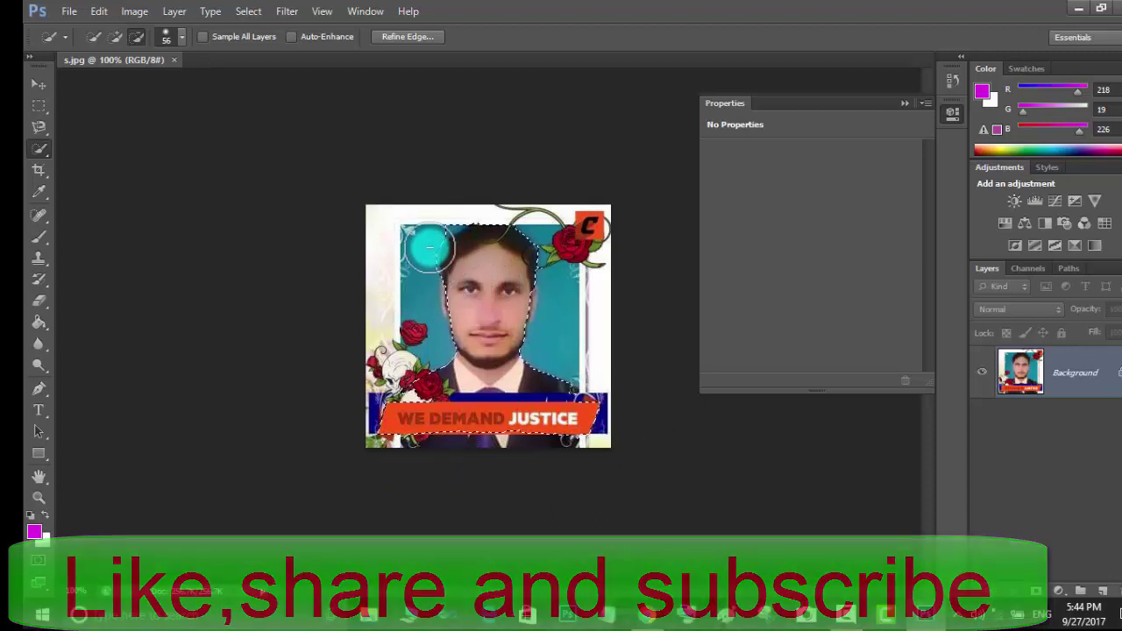
- Refine the selection around the face and forehead, removing the nearby cyan backdrop
mouse_move(423, 238)
left_mouse_down()
mouse_move(419, 256)
mouse_move(430, 220)
left_mouse_up()
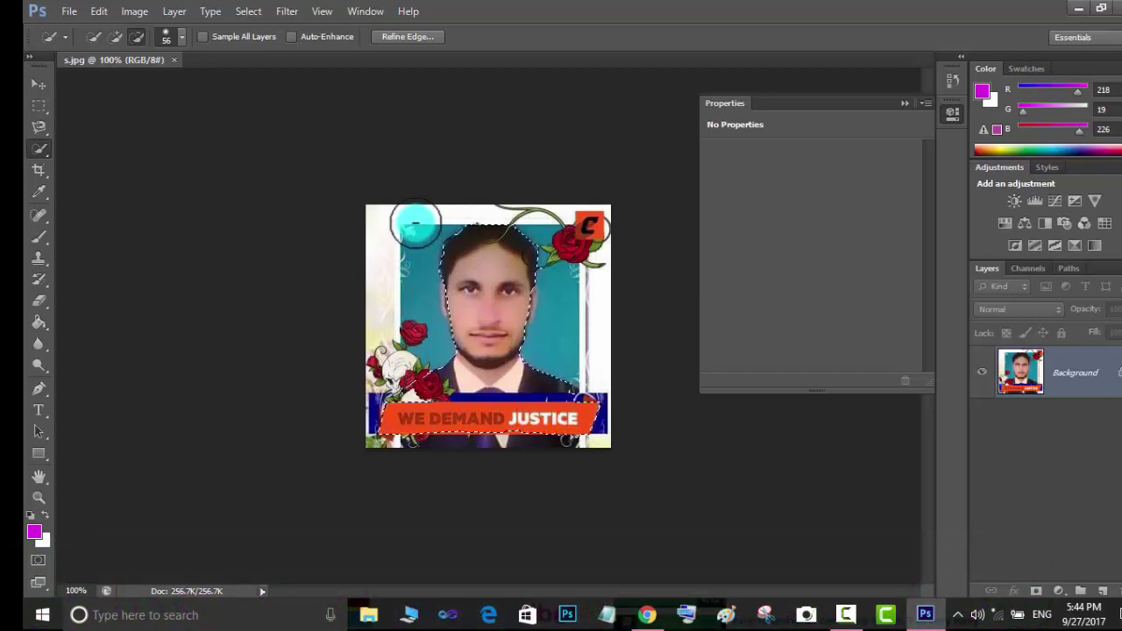
key("alt")
left_click_drag(484, 305, 464, 299)
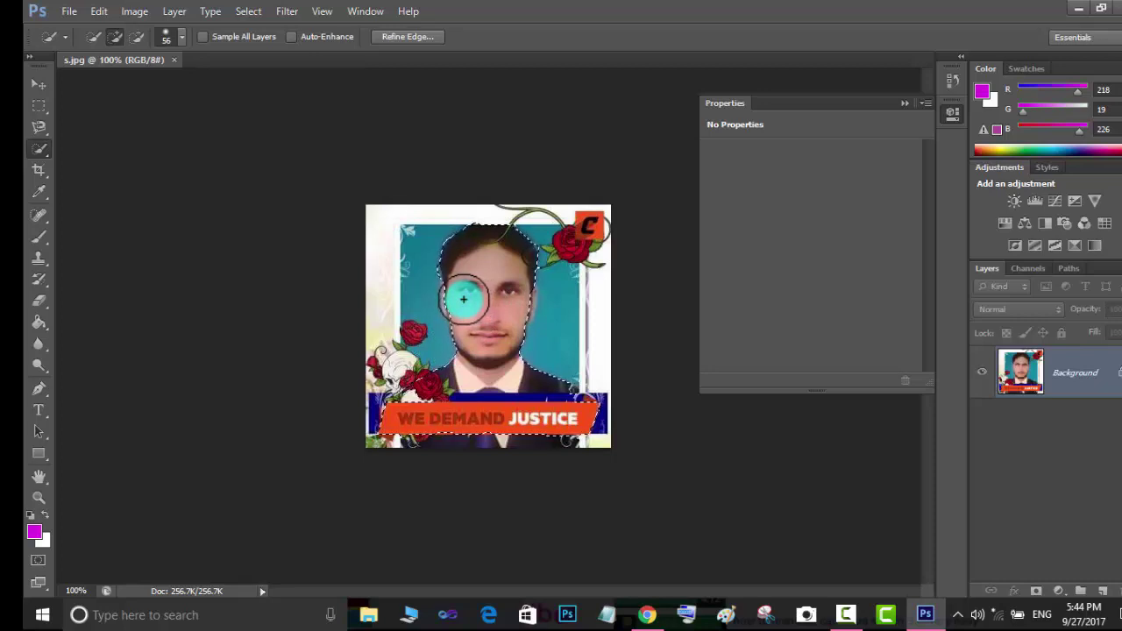
mouse_move(463, 299)
left_mouse_down()
mouse_move(513, 302)
mouse_move(409, 251)
mouse_move(416, 267)
mouse_move(462, 265)
left_mouse_up()
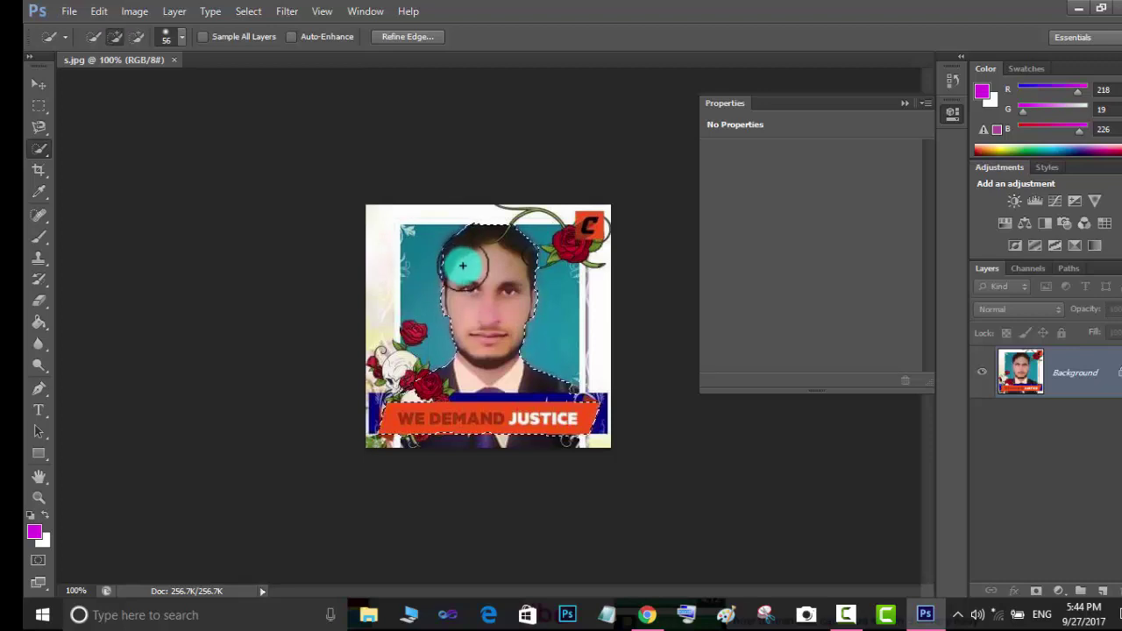
key("alt")
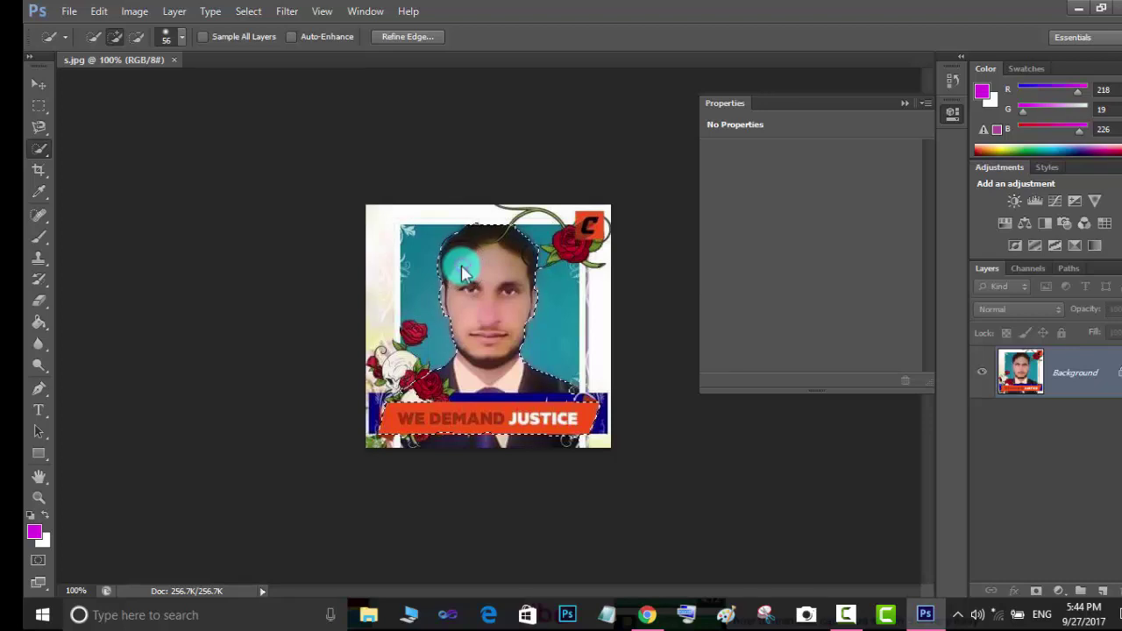
mouse_move(463, 264)
left_mouse_down()
mouse_move(420, 267)
mouse_move(459, 267)
left_mouse_up()
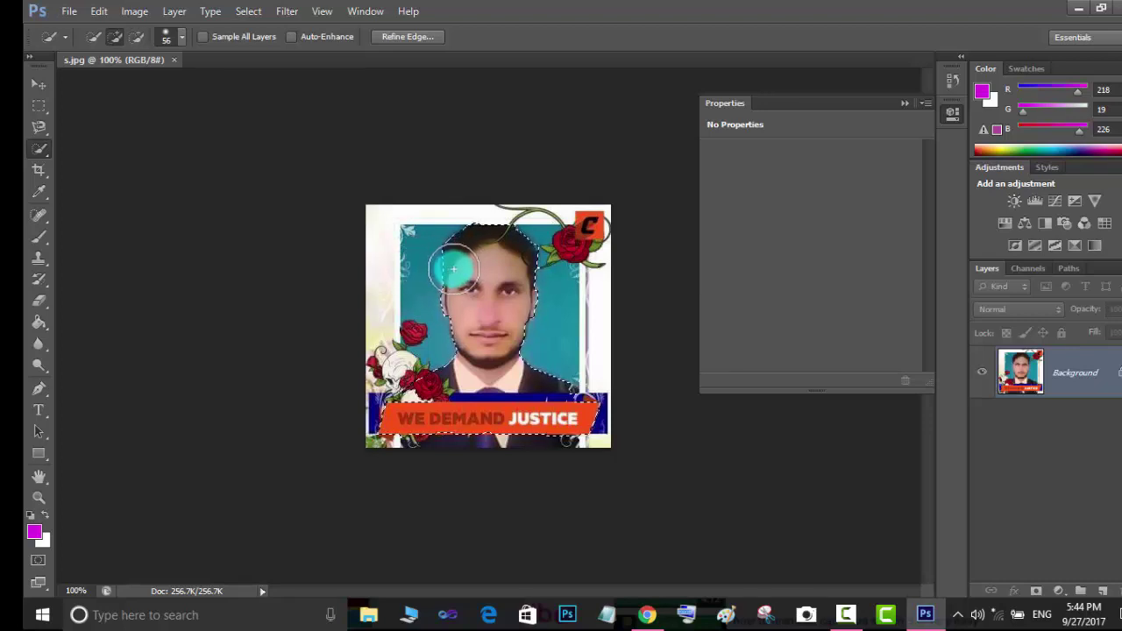
left_click_drag(461, 267, 417, 267)
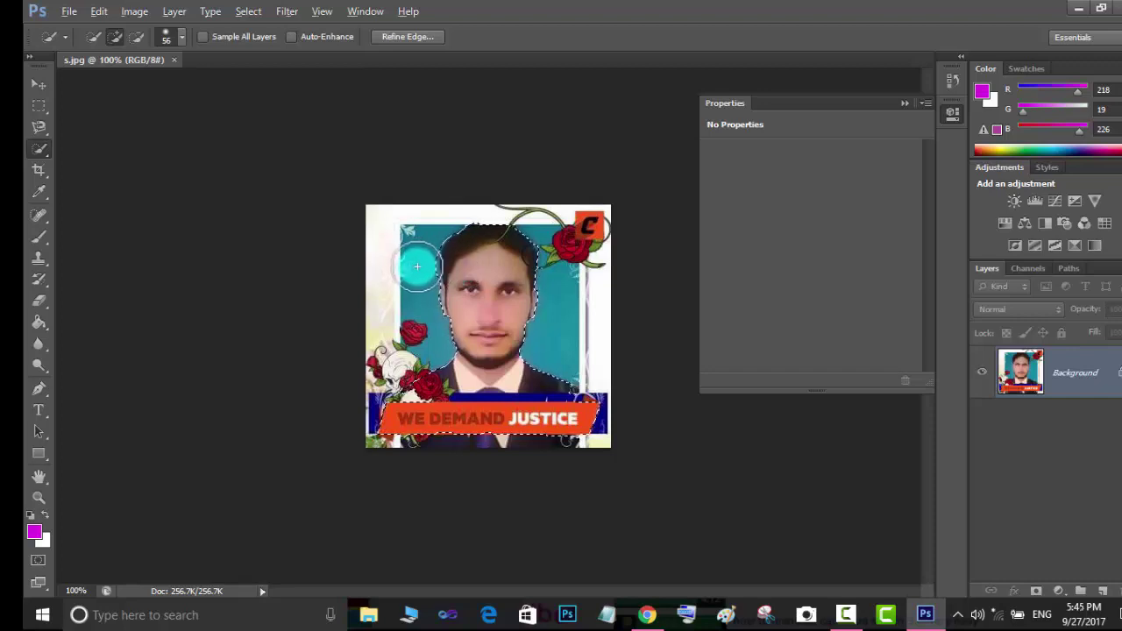
left_click_drag(418, 266, 463, 270)
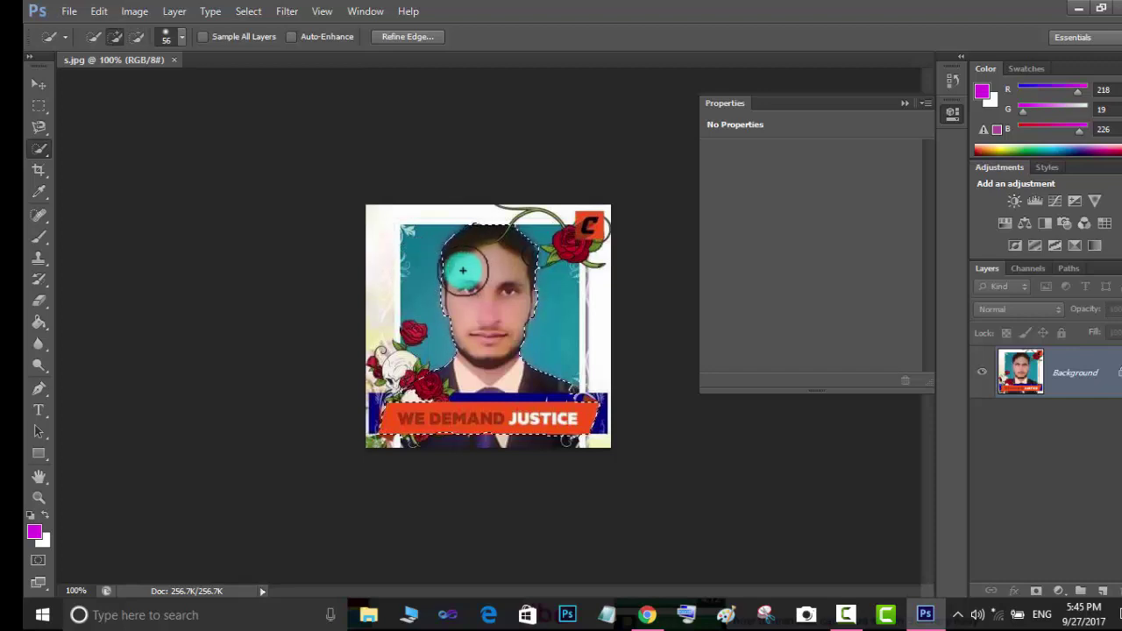
- Trim the selection beside the upper-right rose and bottom banner, and restore the top of the head
key("alt")
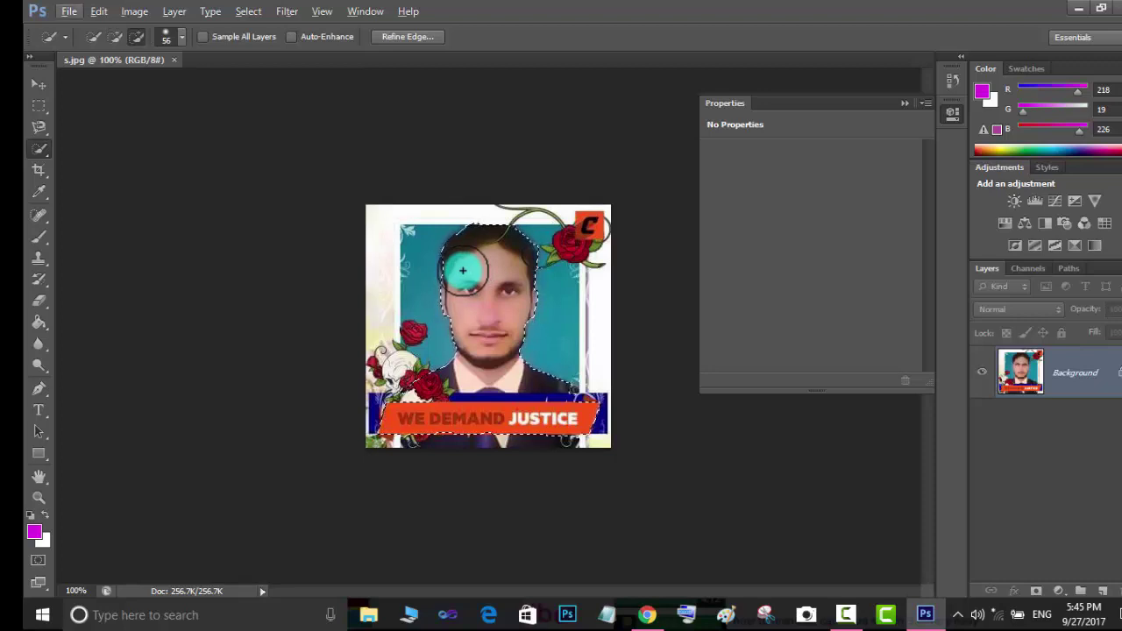
left_click_drag(462, 271, 419, 272)
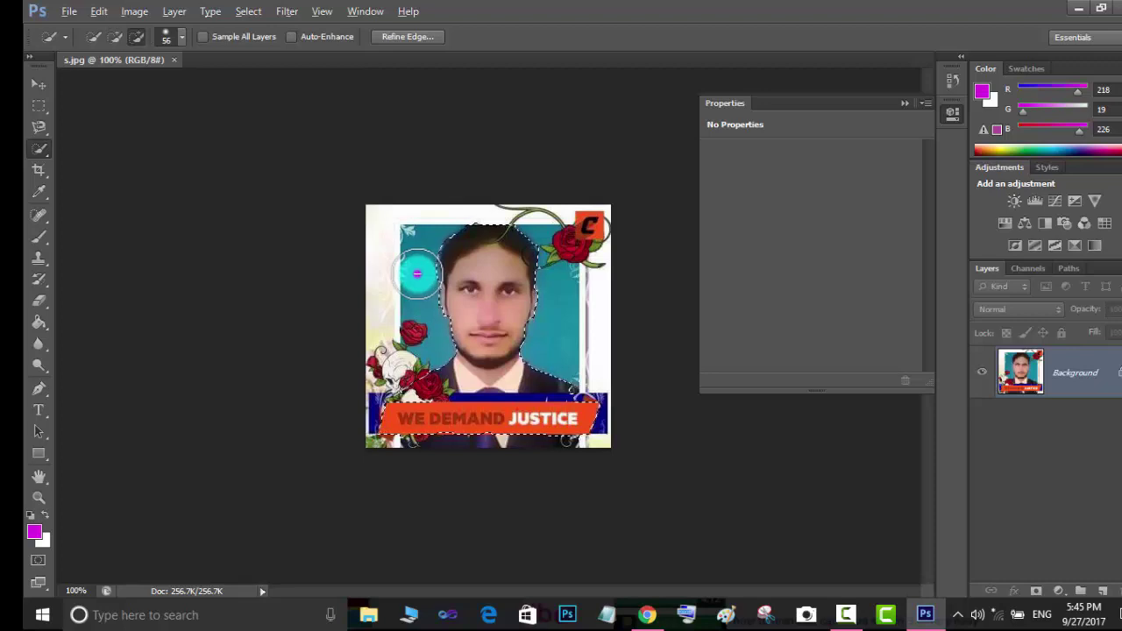
key("alt")
left_click_drag(417, 273, 561, 247)
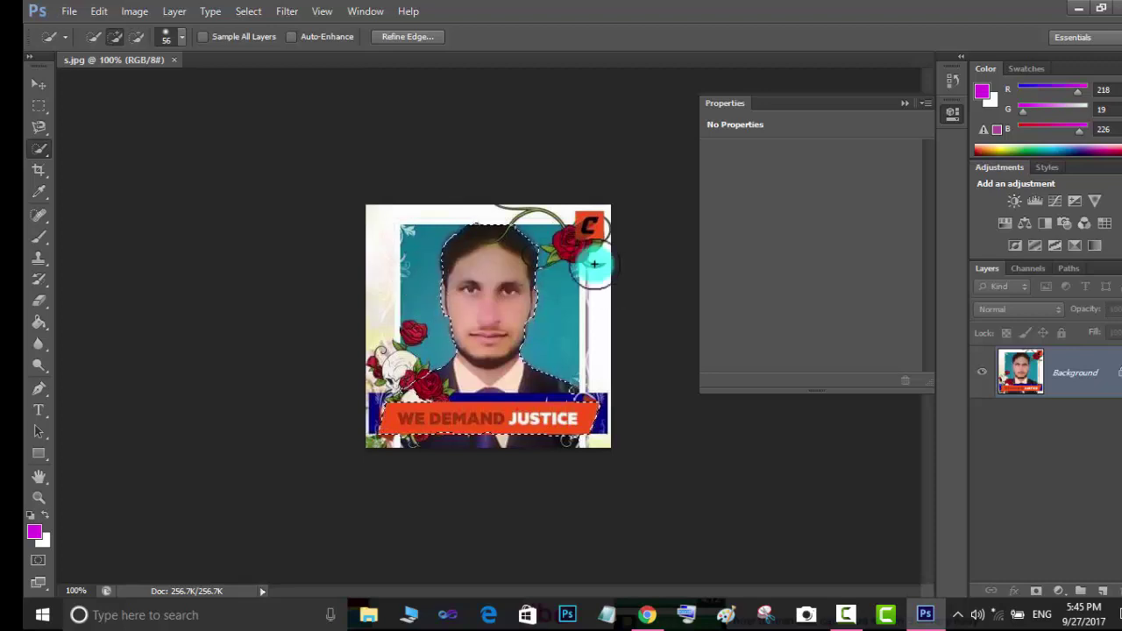
key("alt")
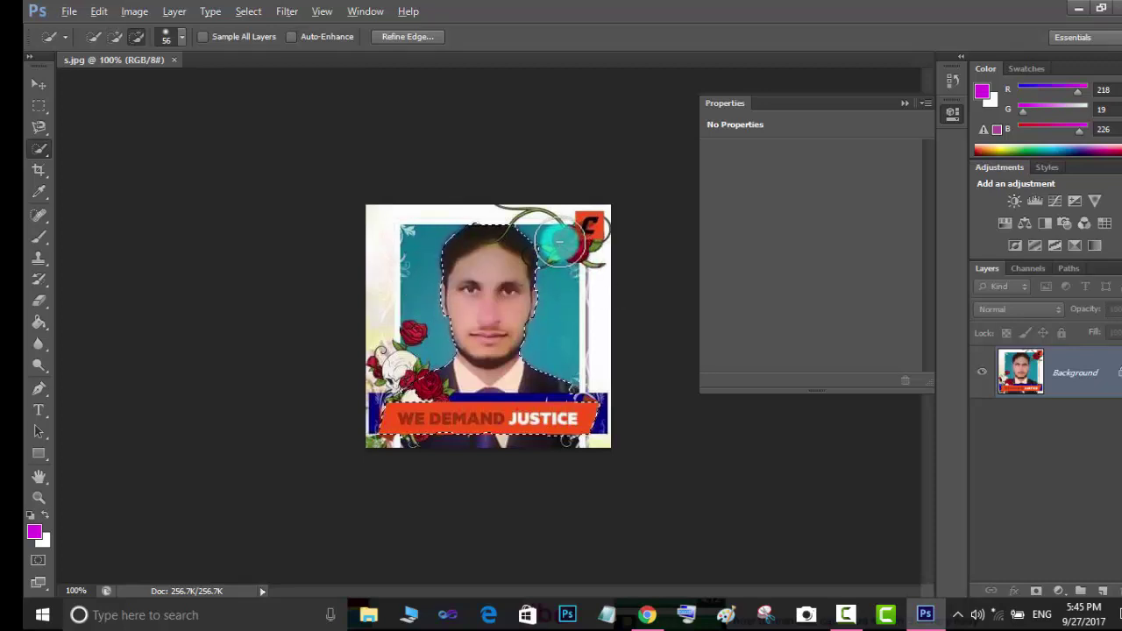
left_click_drag(558, 238, 561, 272)
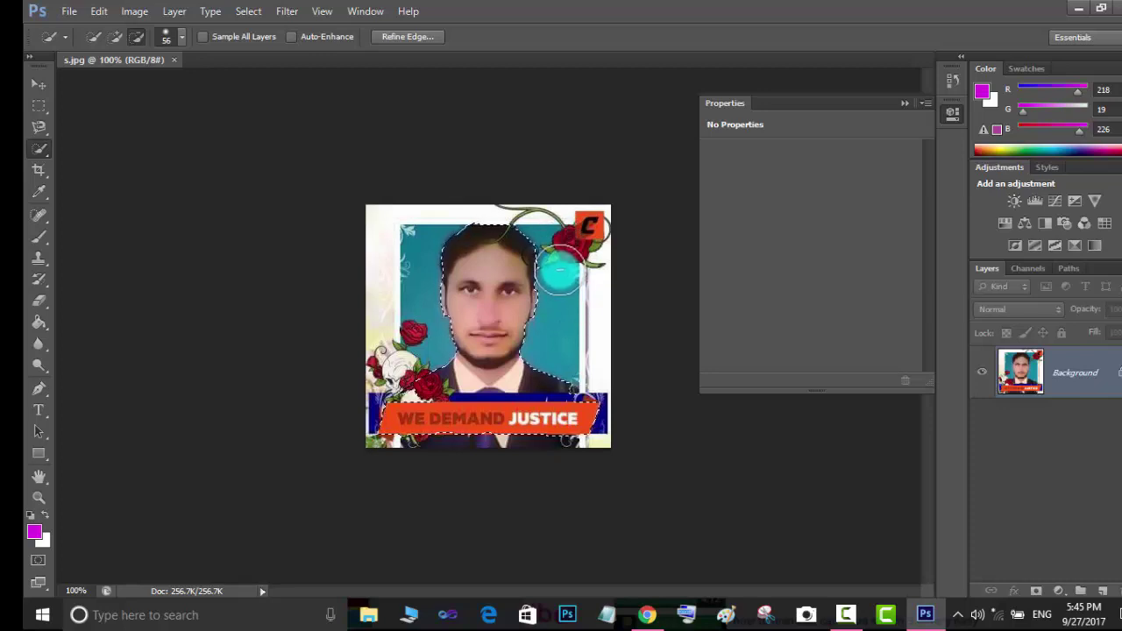
mouse_move(561, 272)
left_mouse_down()
mouse_move(588, 230)
mouse_move(581, 358)
mouse_move(608, 395)
mouse_move(601, 387)
mouse_move(570, 415)
left_mouse_up()
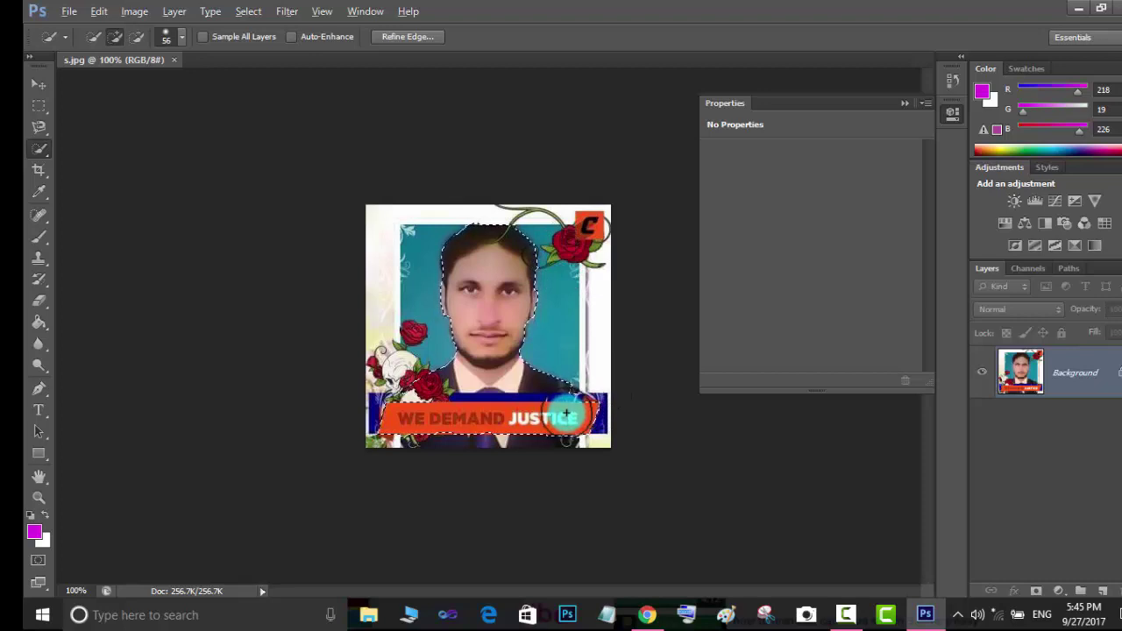
key("alt")
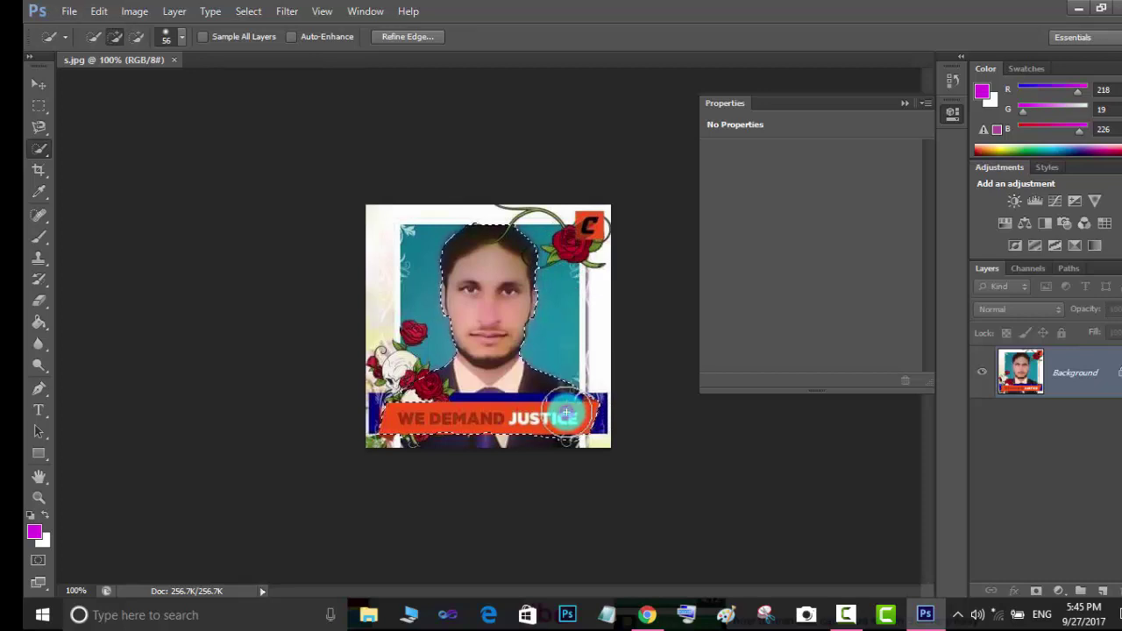
mouse_move(556, 412)
left_mouse_down()
mouse_move(572, 456)
mouse_move(403, 456)
left_mouse_up()
key("alt")
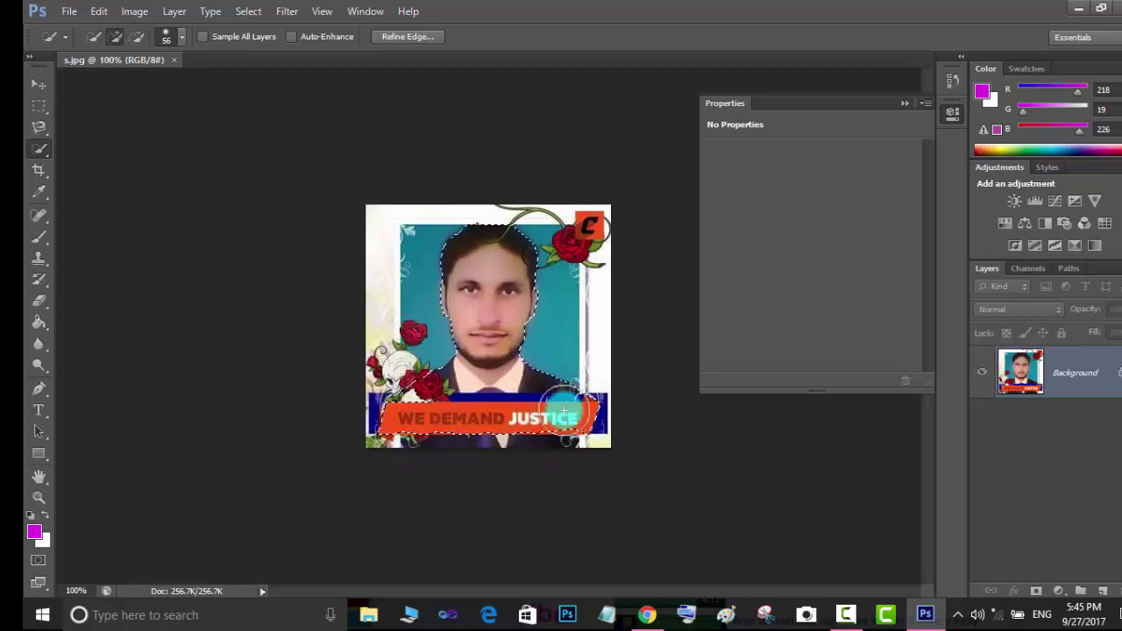
left_click_drag(534, 261, 486, 289)
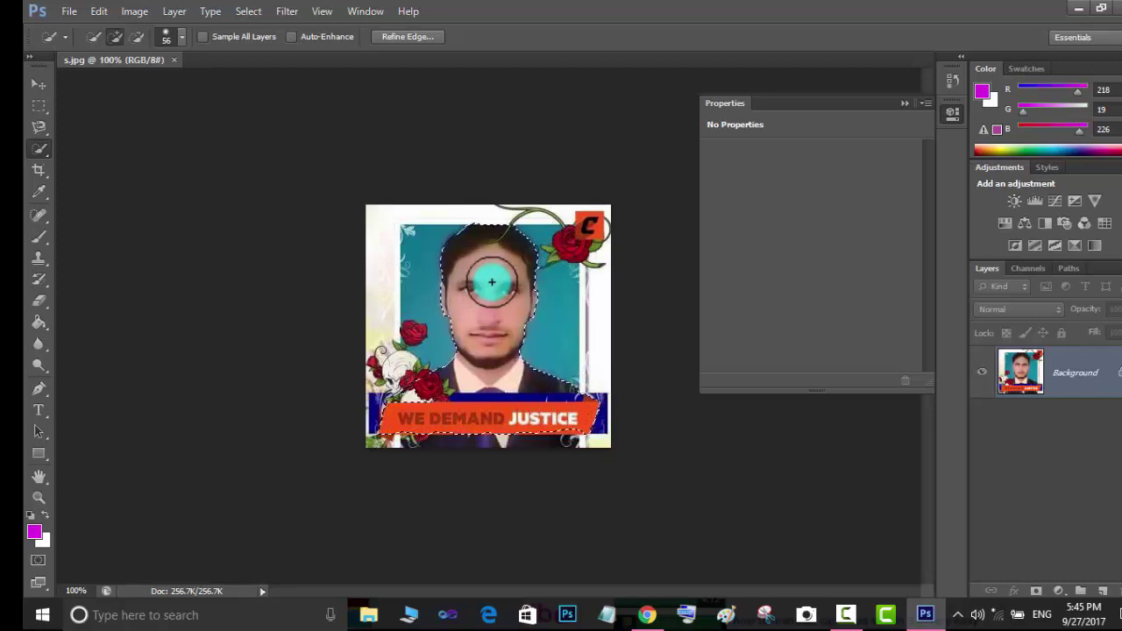
- In Refine Edge, set Radius 1.0 px, Smooth 15 and Feather 1.0 px
right_click(492, 282)
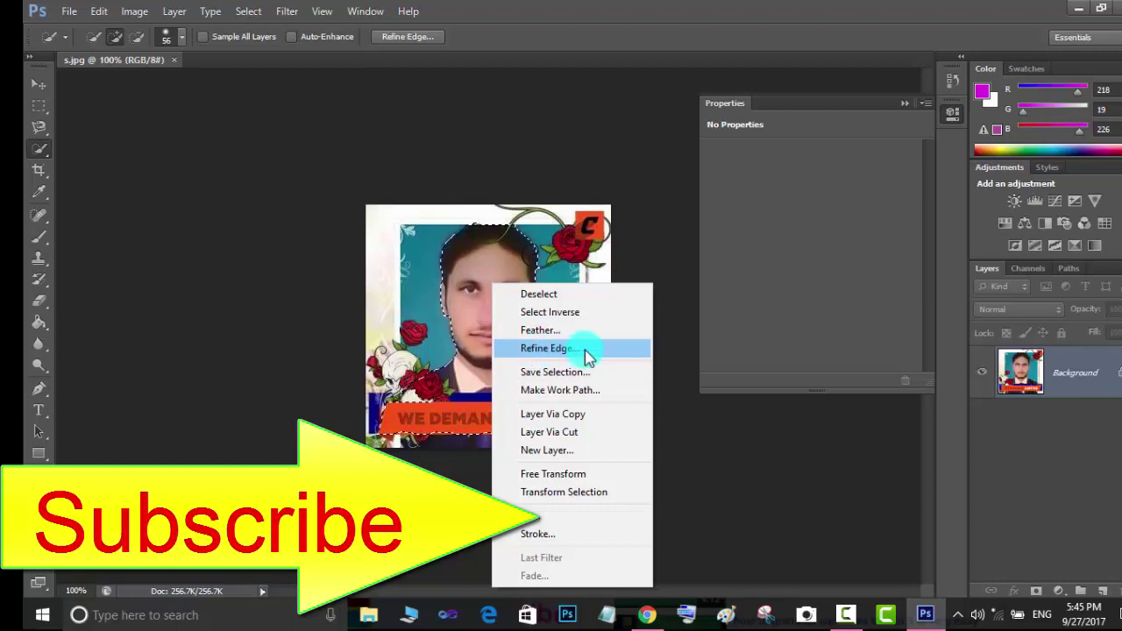
left_click(577, 351)
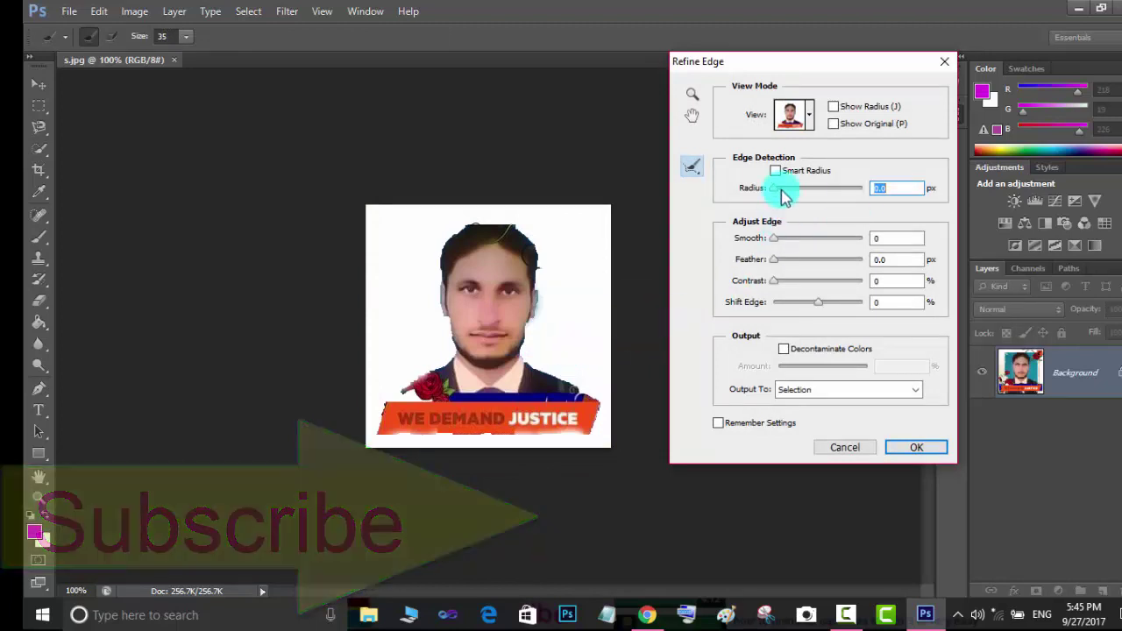
mouse_move(777, 195)
left_mouse_down()
mouse_move(851, 192)
mouse_move(788, 196)
left_mouse_up()
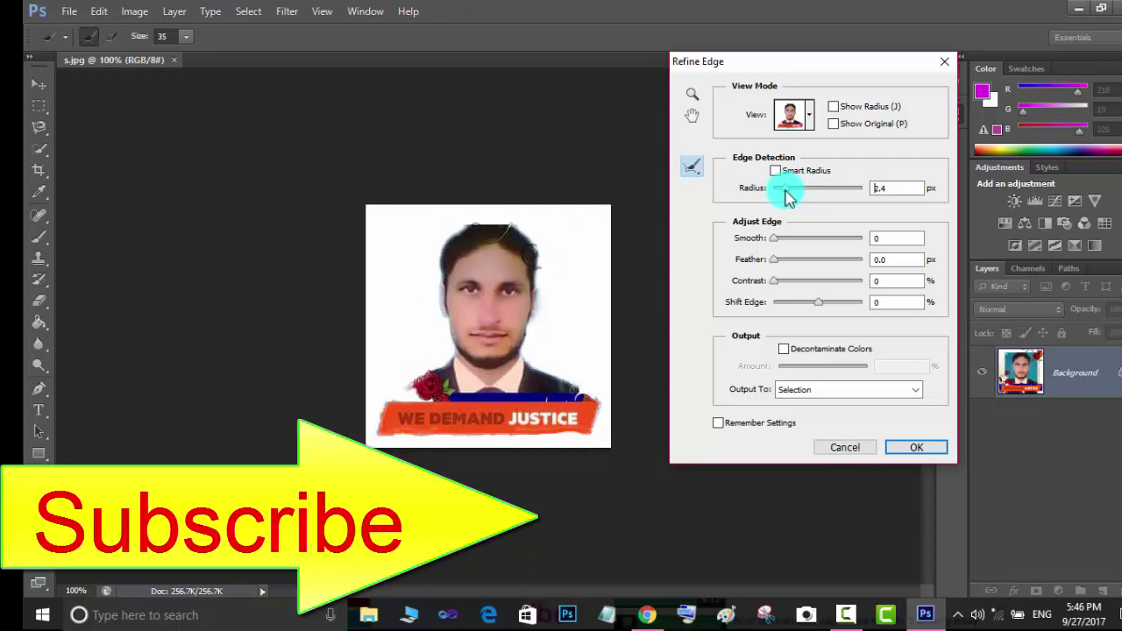
left_click_drag(783, 198, 782, 198)
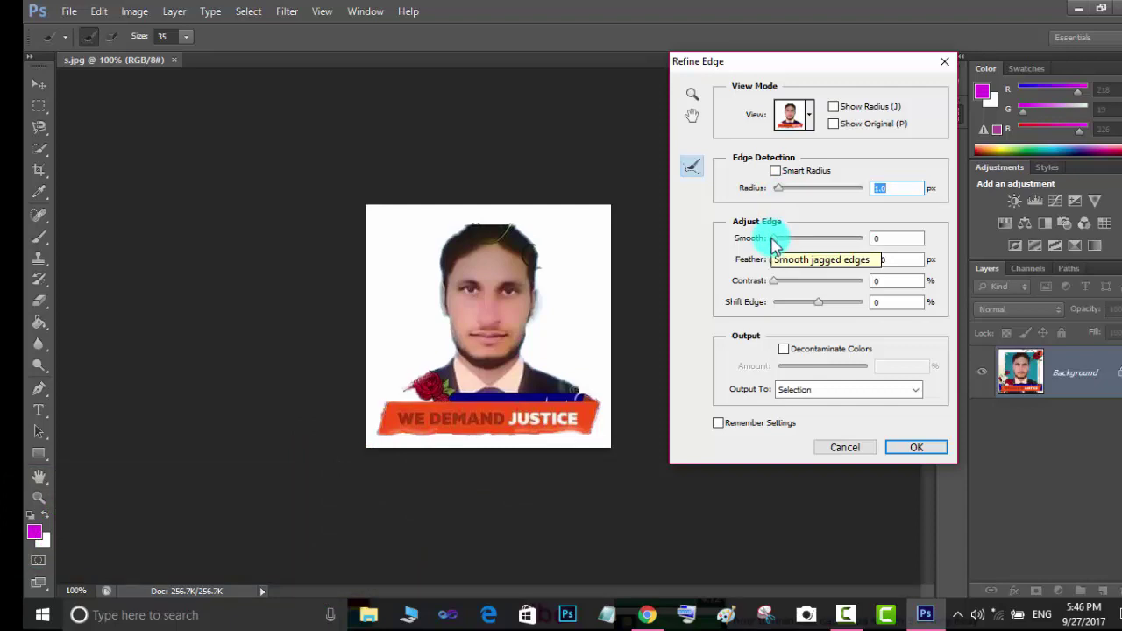
left_click(774, 242)
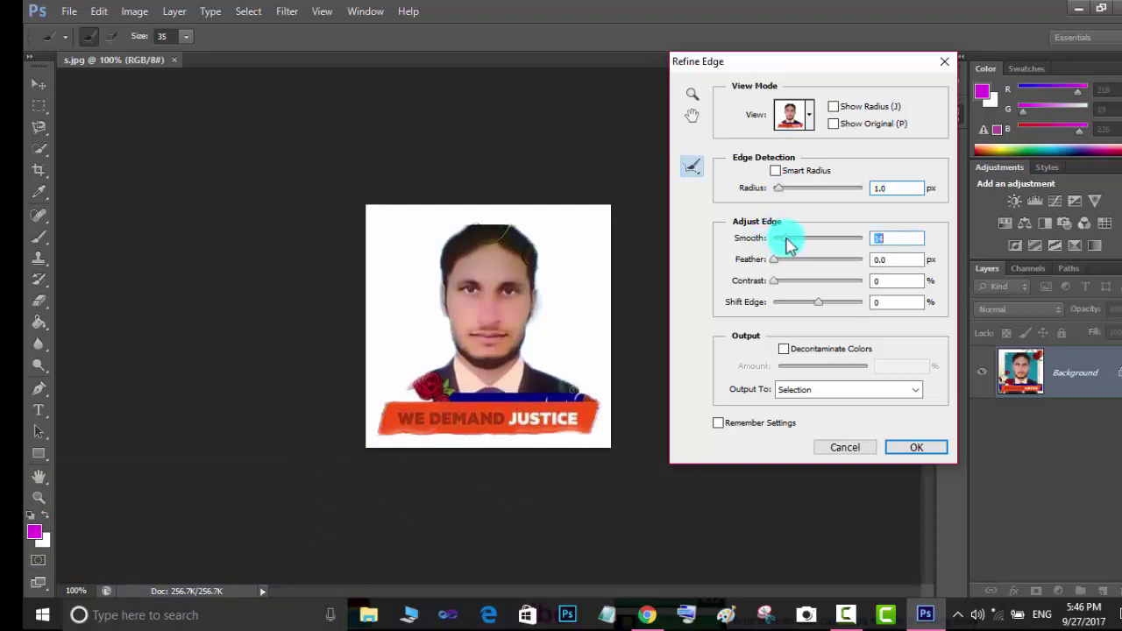
left_click_drag(787, 245, 788, 246)
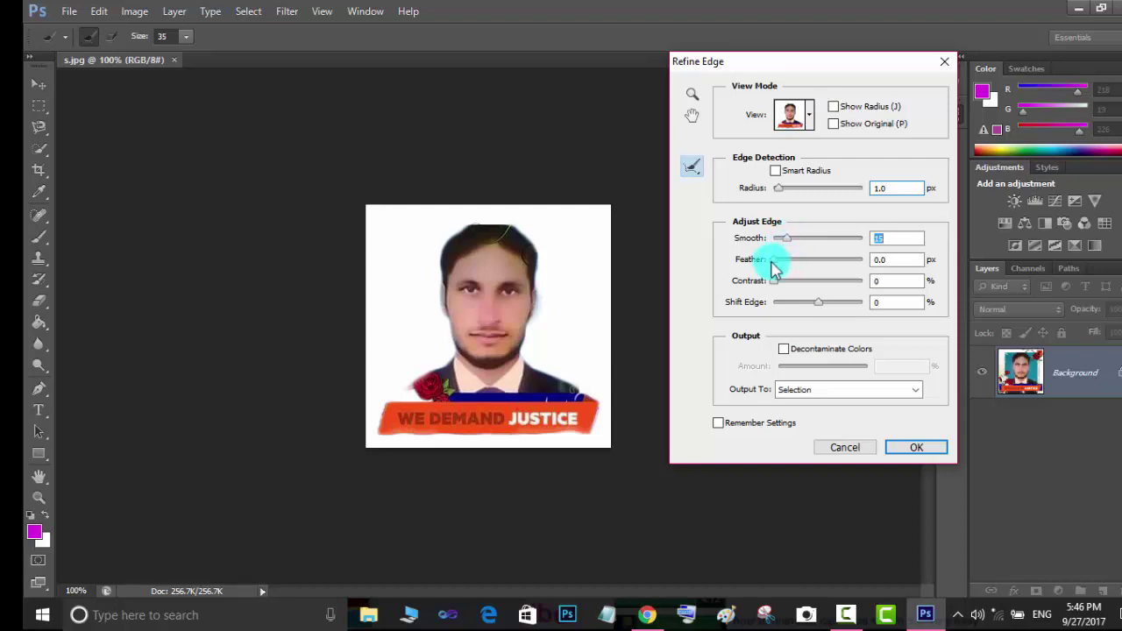
mouse_move(772, 262)
left_mouse_down()
mouse_move(839, 263)
mouse_move(768, 268)
left_mouse_up()
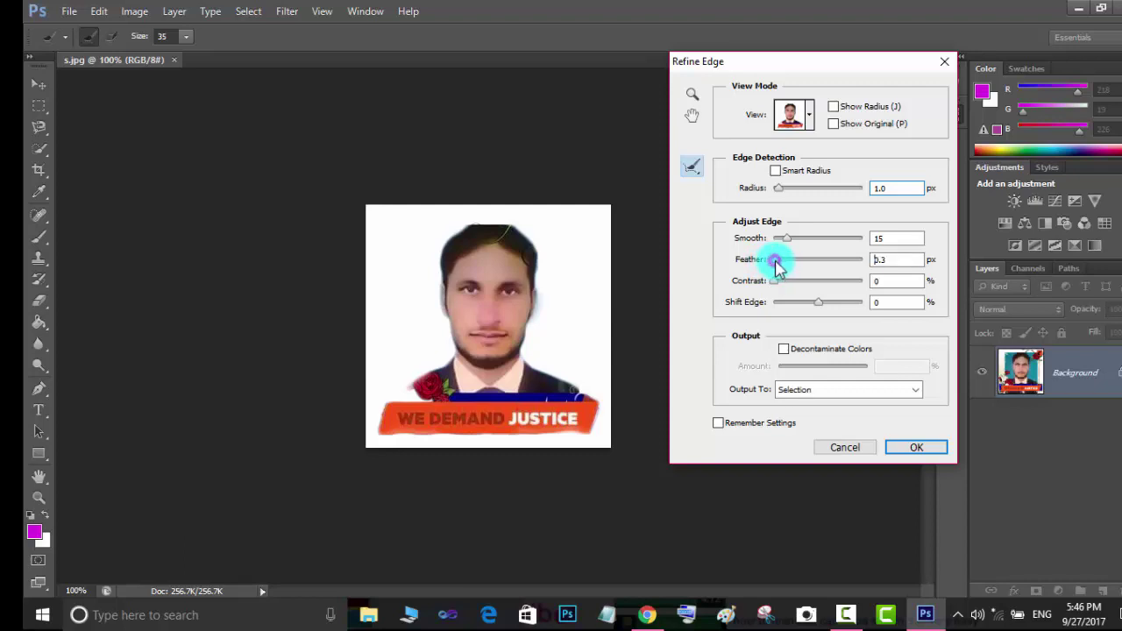
- Raise Feather to 1.2 px, Contrast to 55% and Shift Edge to +1%, then apply
left_click_drag(777, 266, 784, 267)
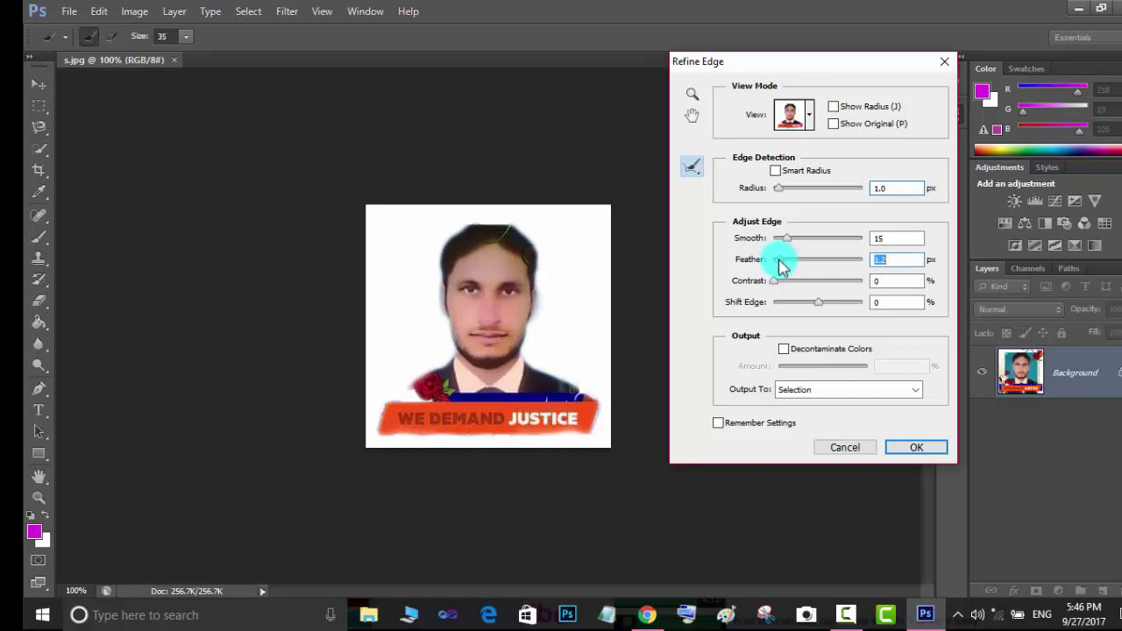
mouse_move(777, 283)
left_mouse_down()
mouse_move(860, 289)
mouse_move(776, 298)
left_mouse_up()
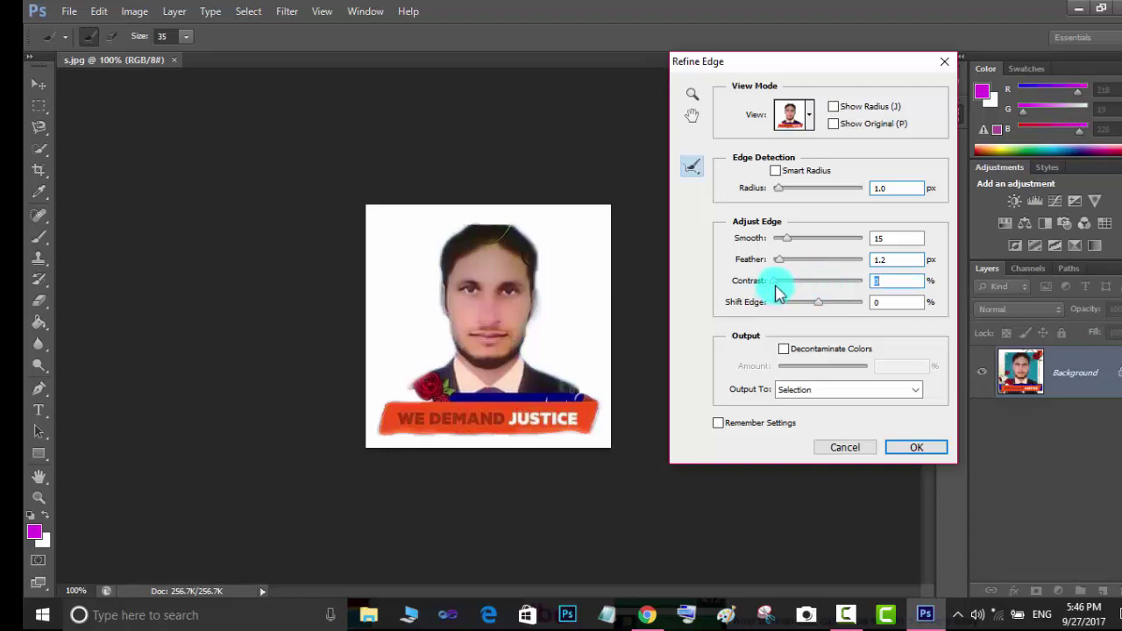
left_click_drag(778, 289, 824, 289)
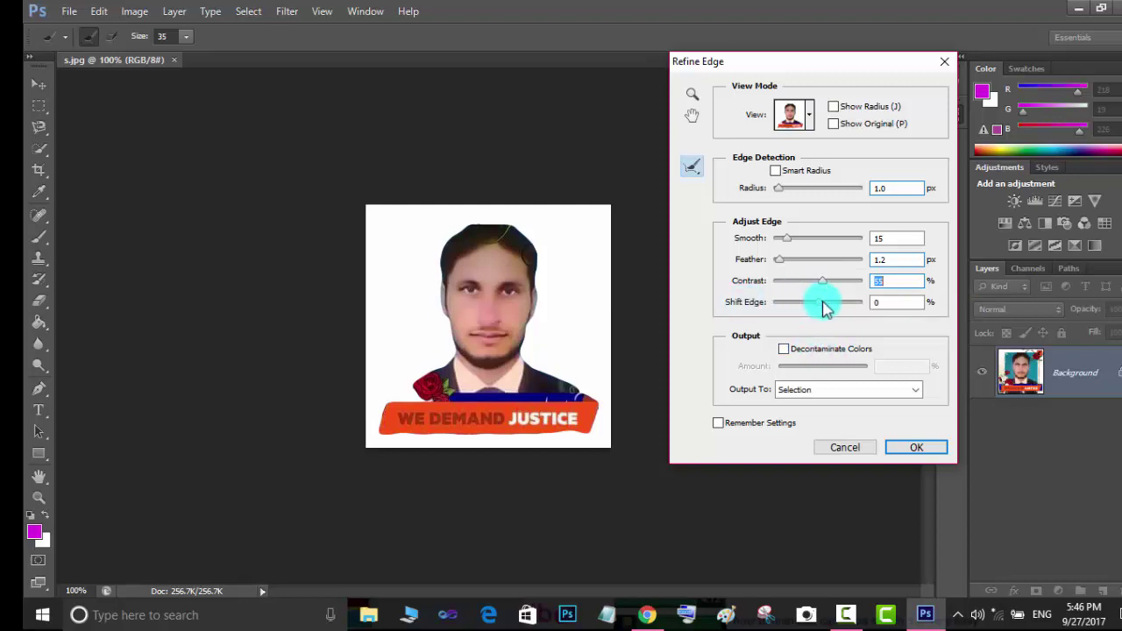
mouse_move(822, 309)
left_mouse_down()
mouse_move(777, 306)
mouse_move(847, 302)
left_mouse_up()
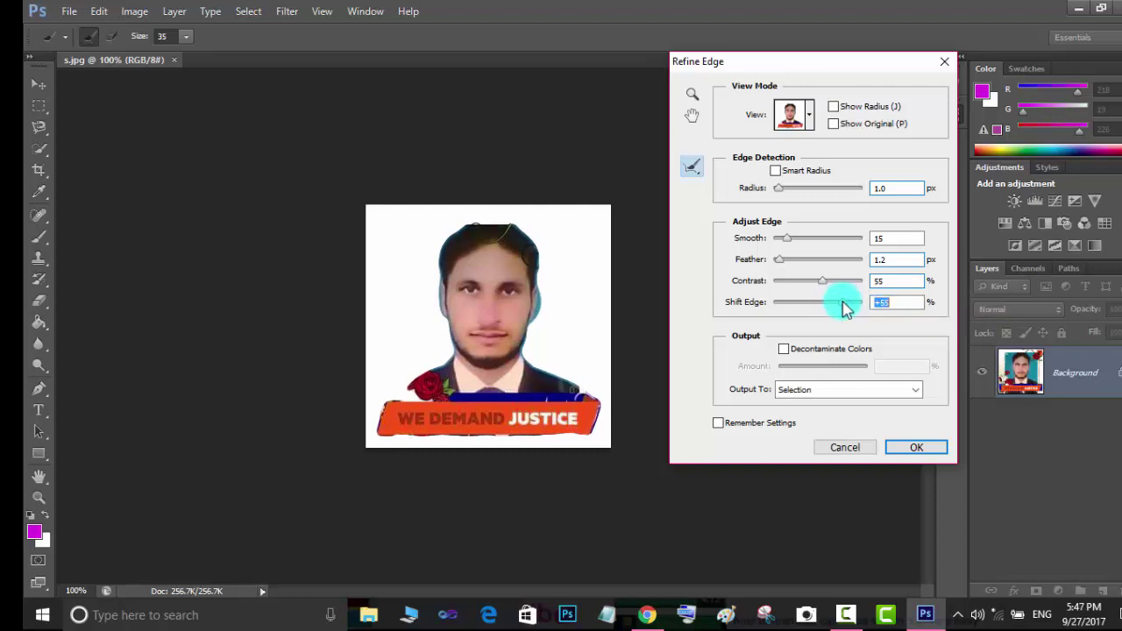
mouse_move(842, 307)
left_mouse_down()
mouse_move(825, 306)
mouse_move(850, 307)
left_mouse_up()
left_click_drag(555, 313, 459, 229)
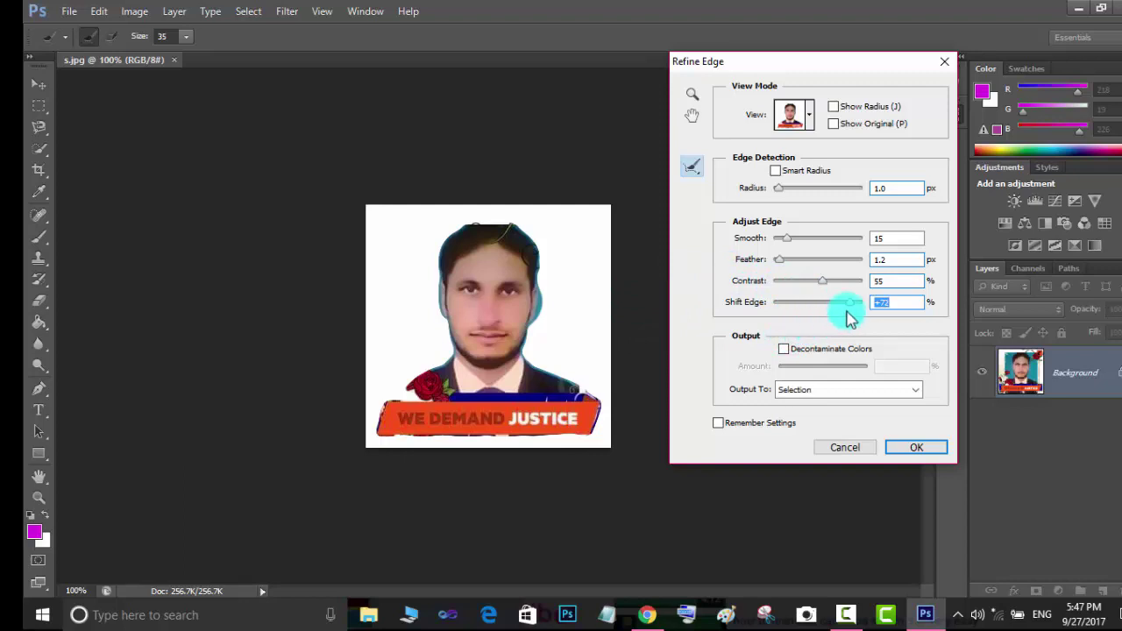
left_click_drag(850, 302, 836, 309)
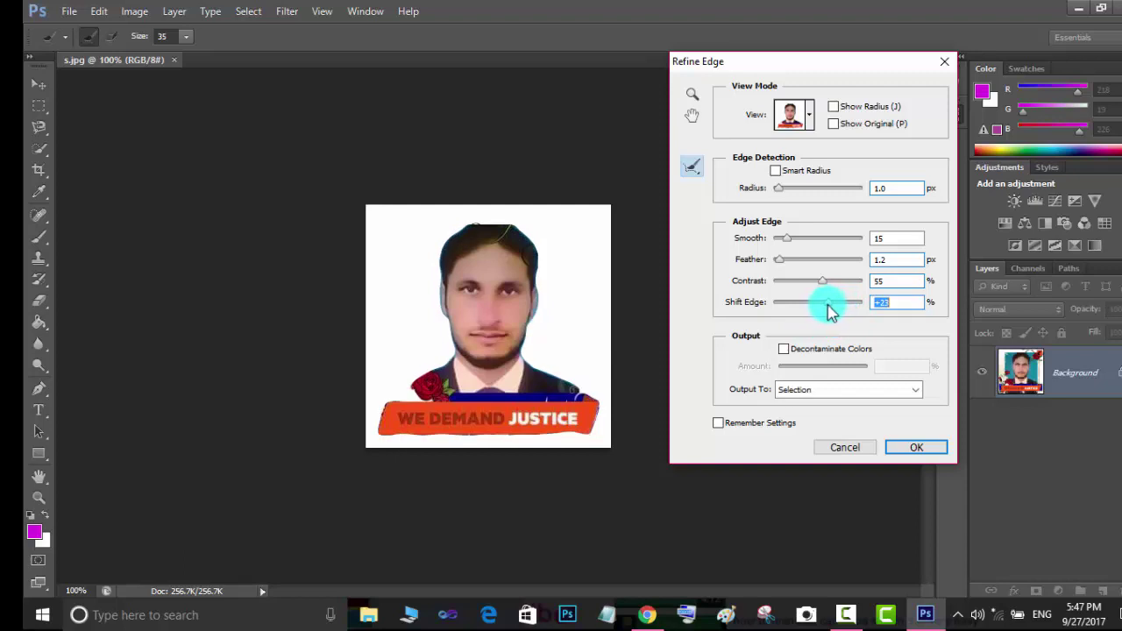
left_click_drag(824, 312, 820, 313)
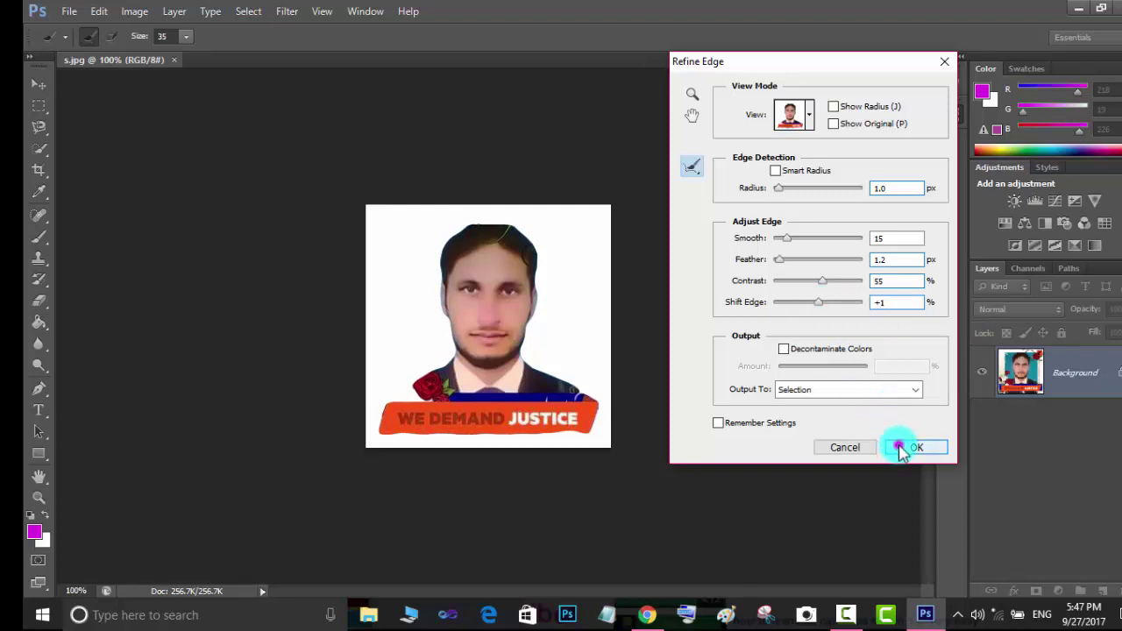
left_click(902, 449)
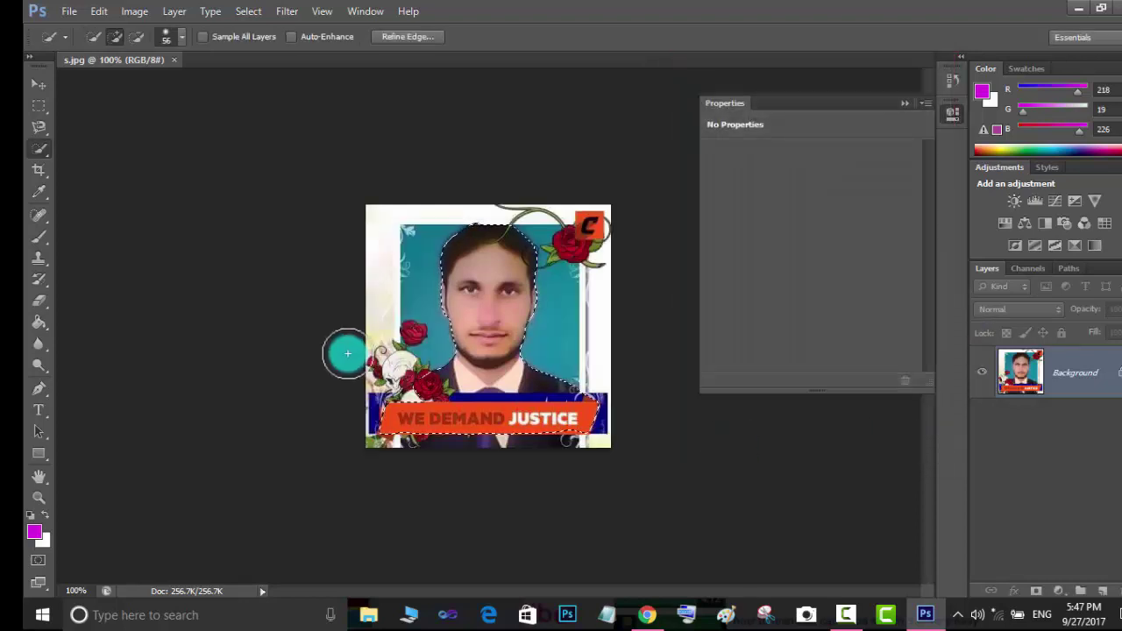
- Start a new document named 'background remove'
left_click(64, 11)
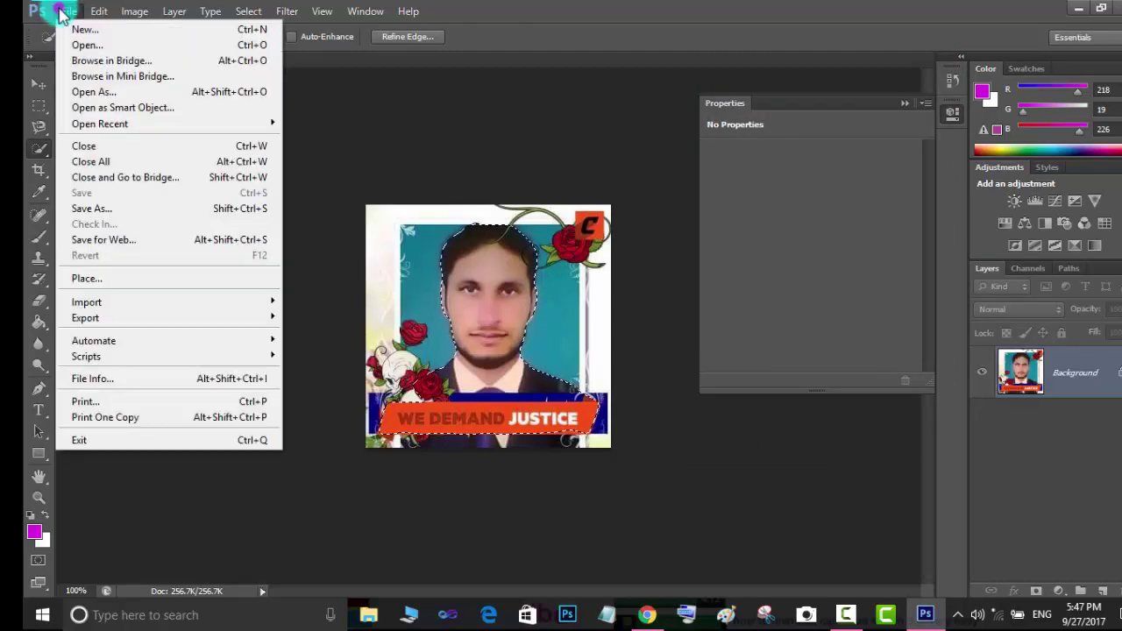
left_click(86, 31)
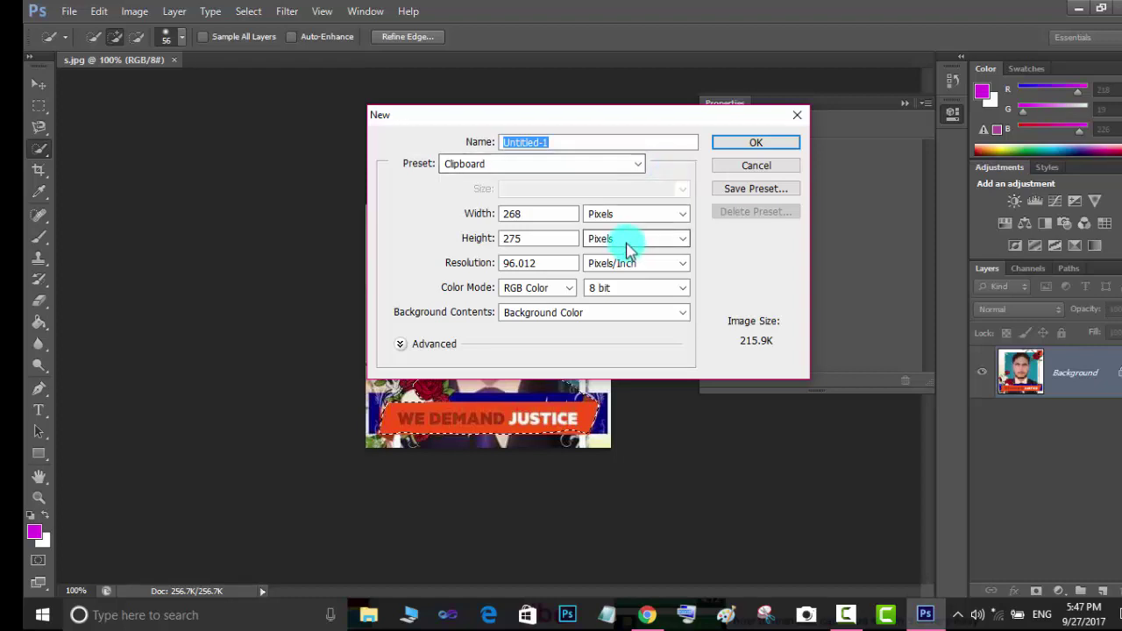
left_click(589, 142)
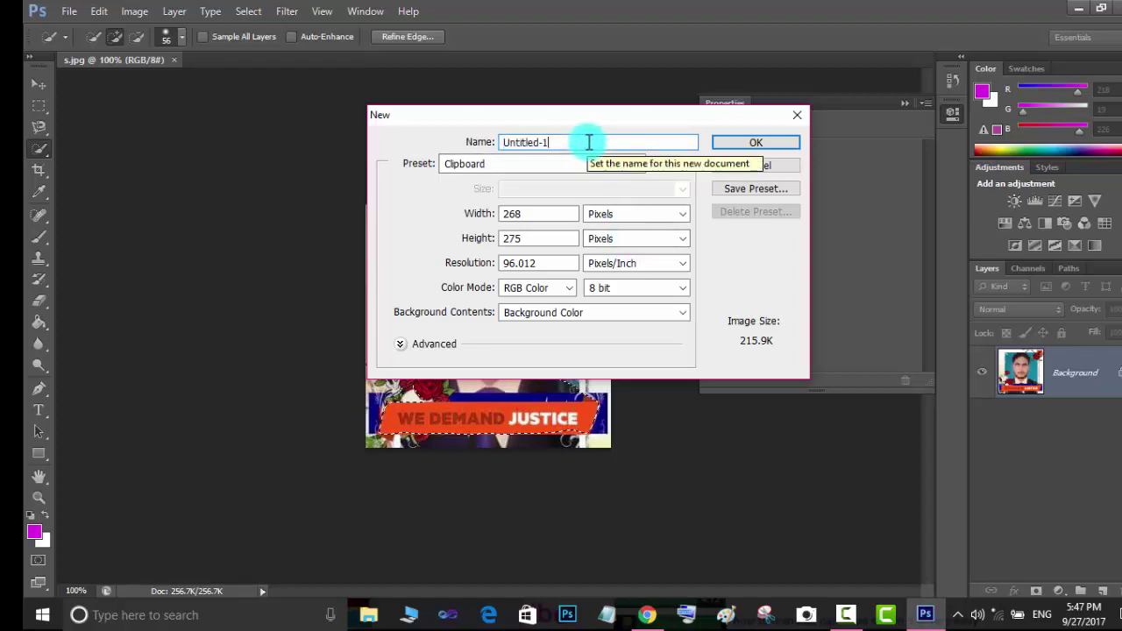
key("BackSpace")
key("BackSpace")
key("BackSpace")
type("background remove")
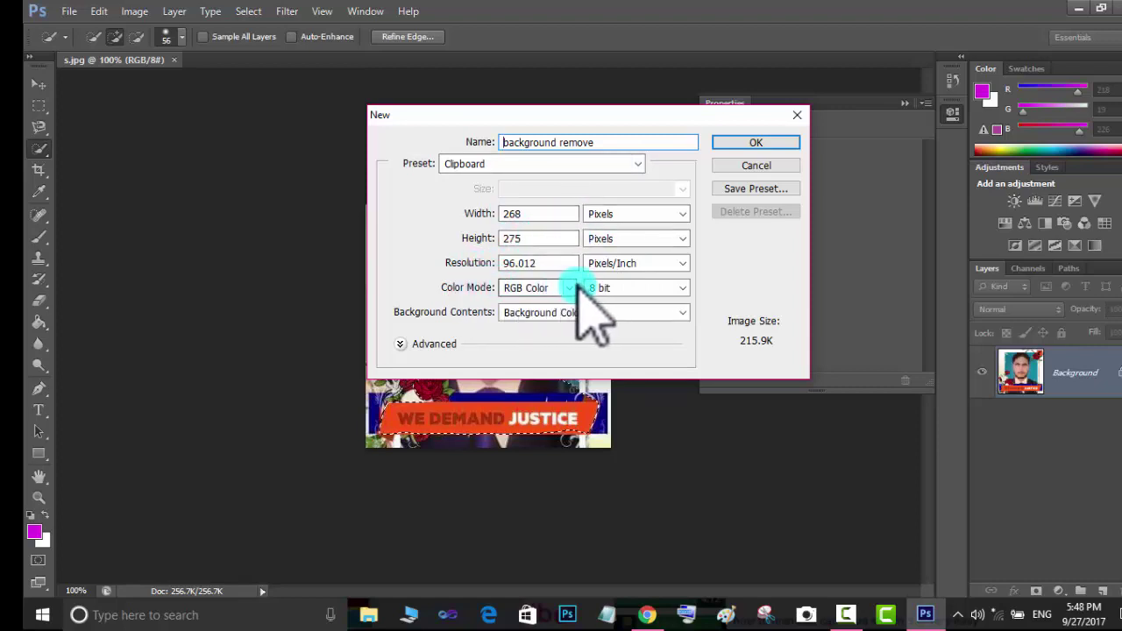
- Give it RGB Color, Background Color contents and a 2680 × 2750 px size, and create it
left_click(572, 288)
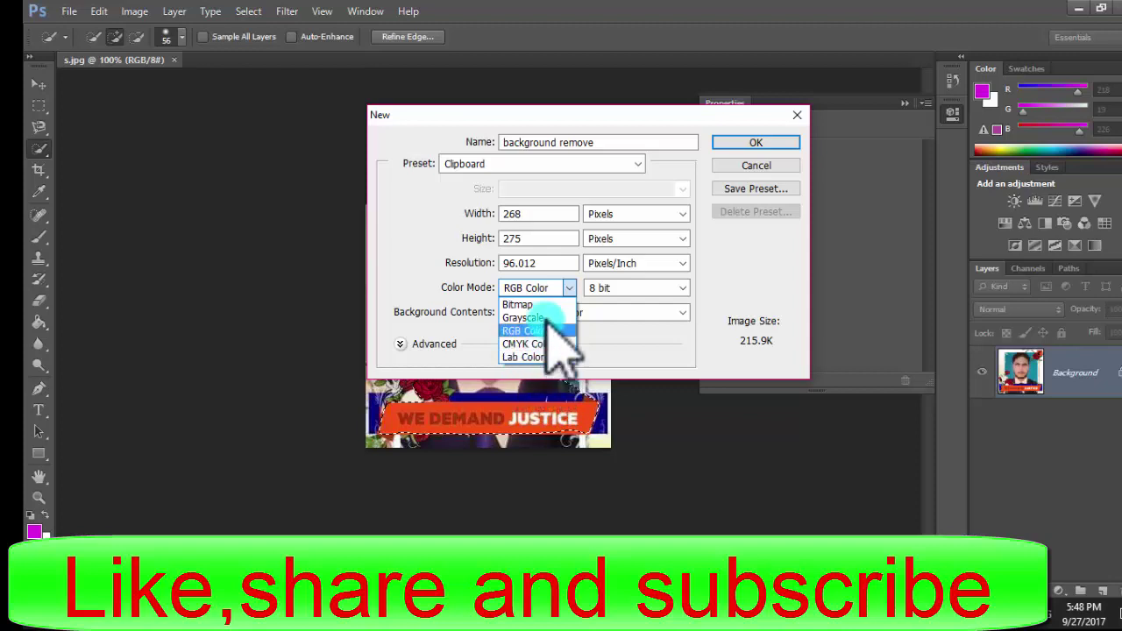
left_click(566, 289)
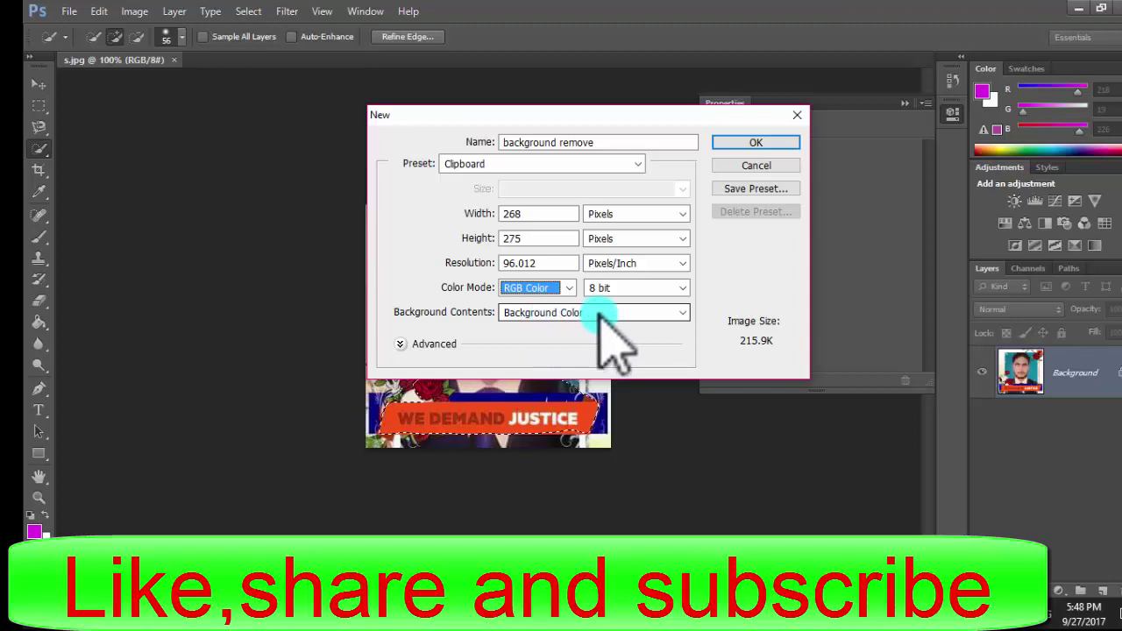
left_click(683, 312)
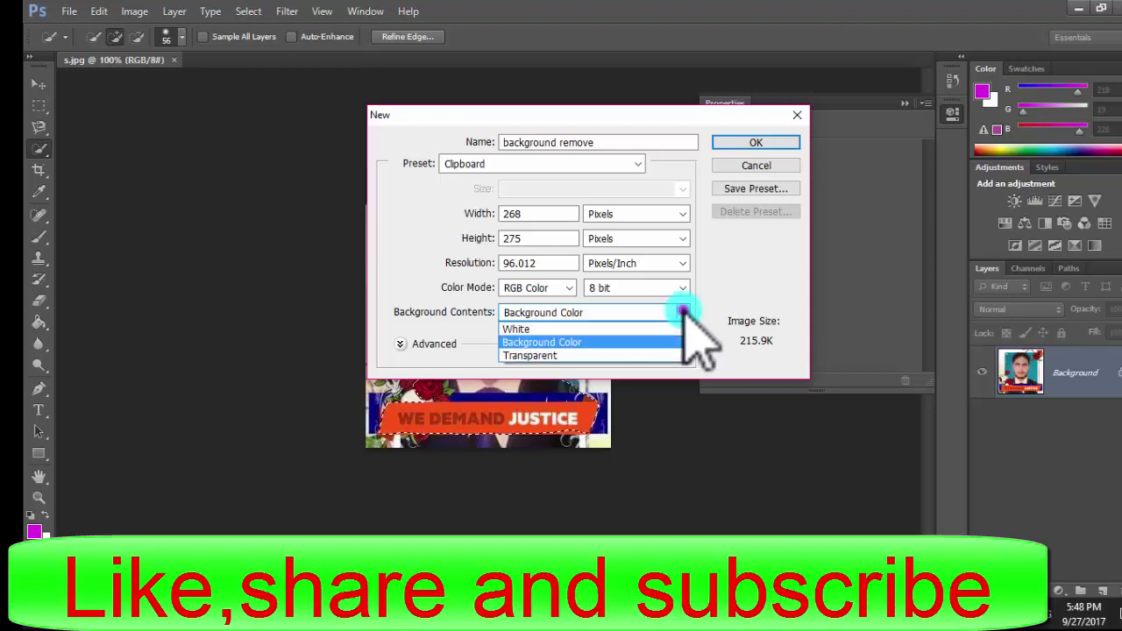
left_click(590, 342)
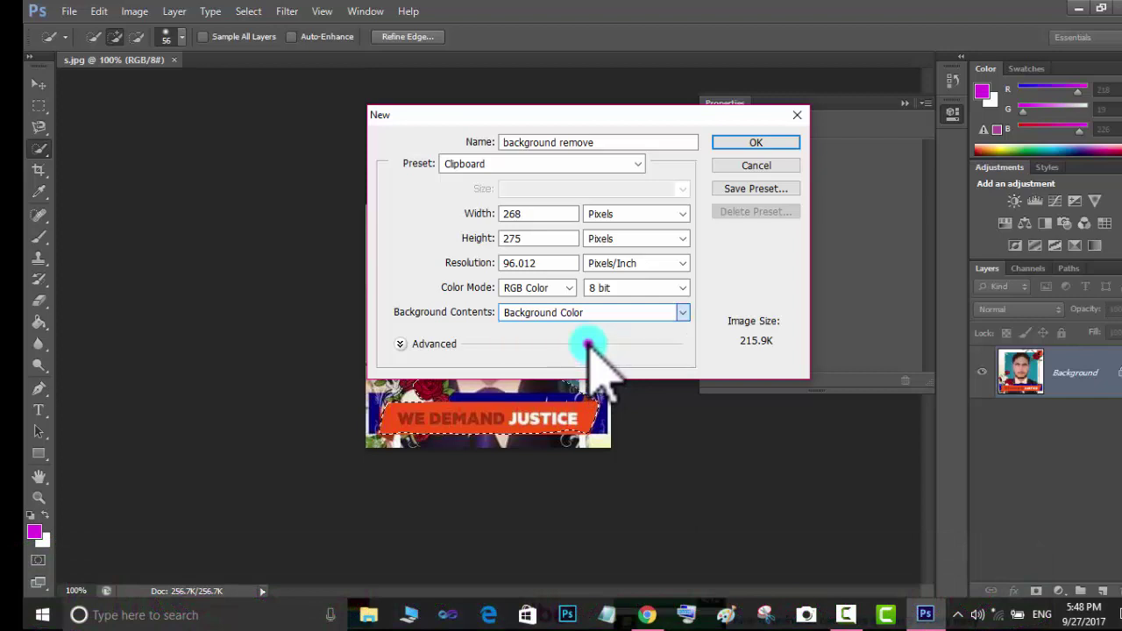
left_click(685, 313)
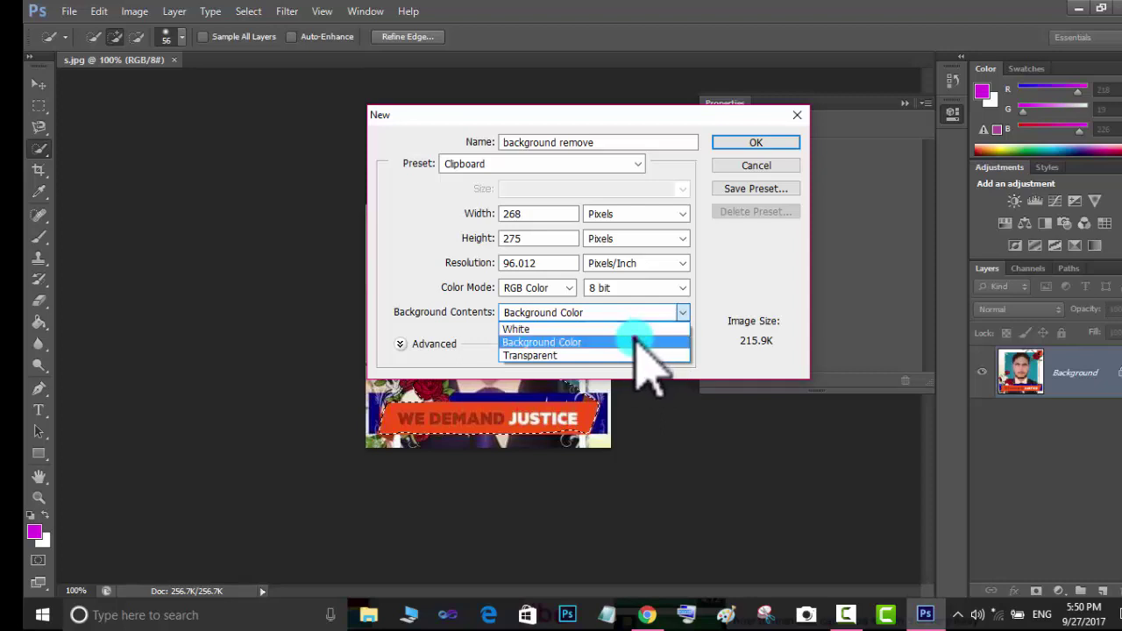
left_click(634, 342)
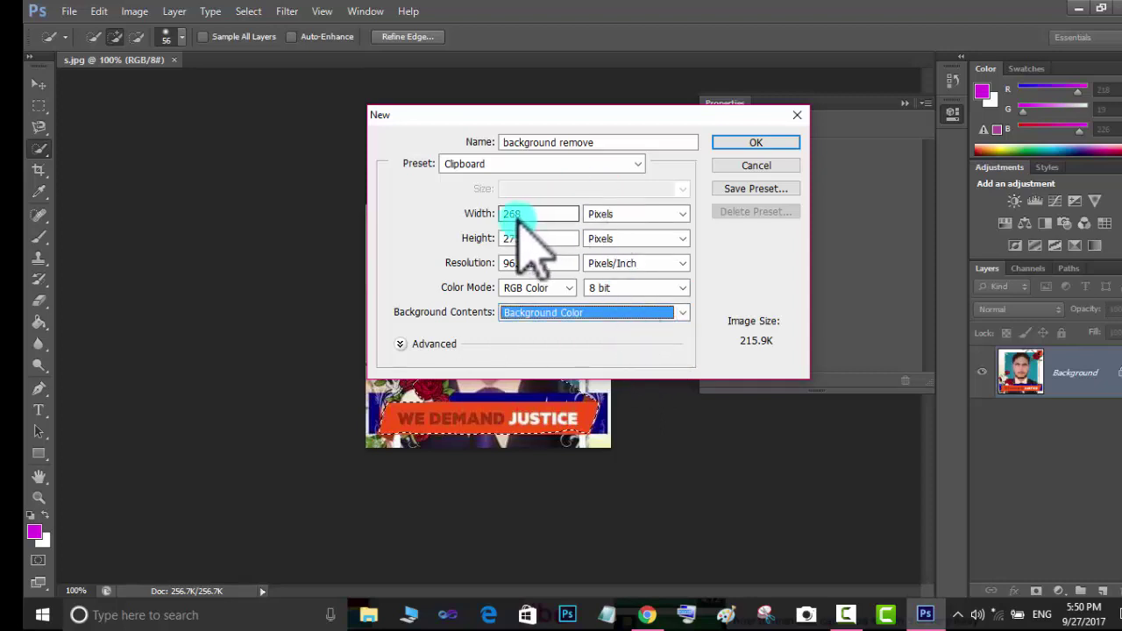
double_click(527, 214)
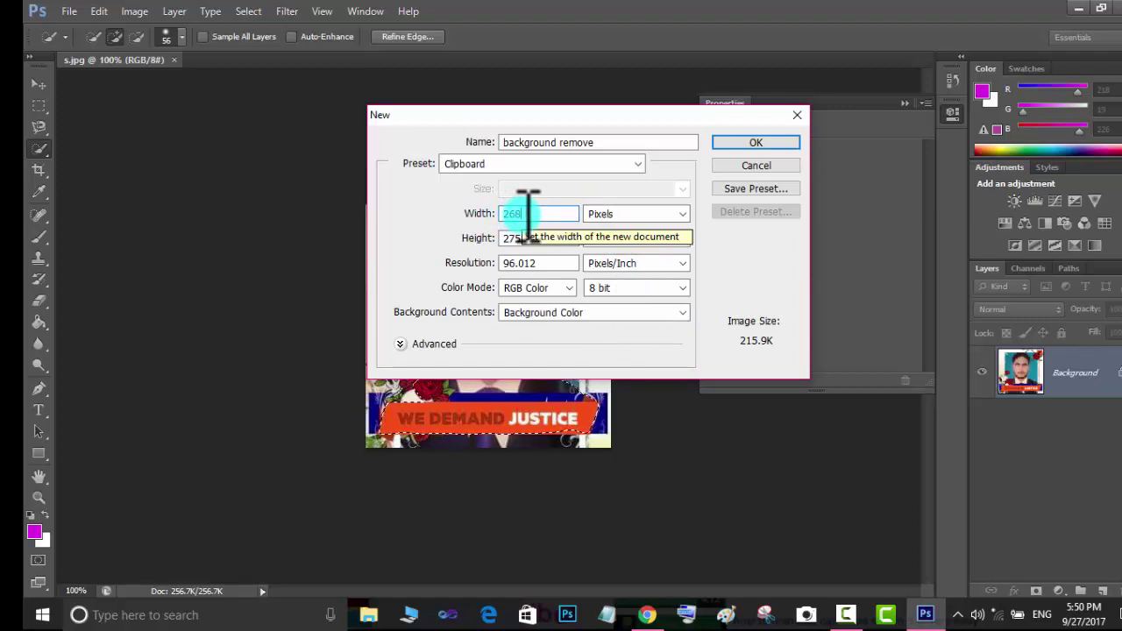
type("0")
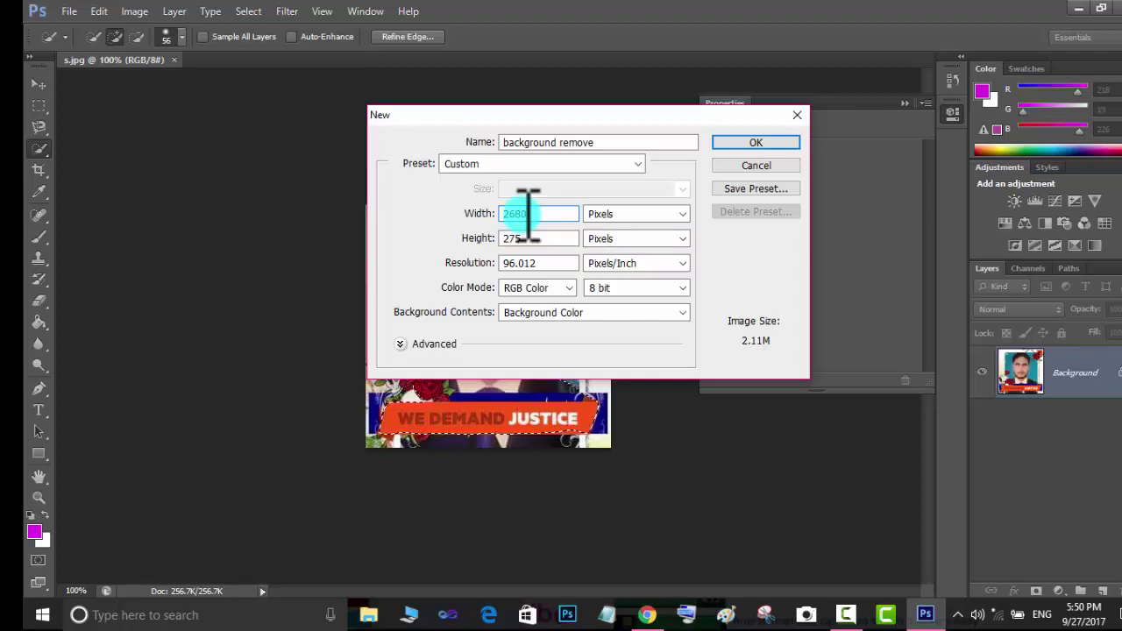
double_click(532, 238)
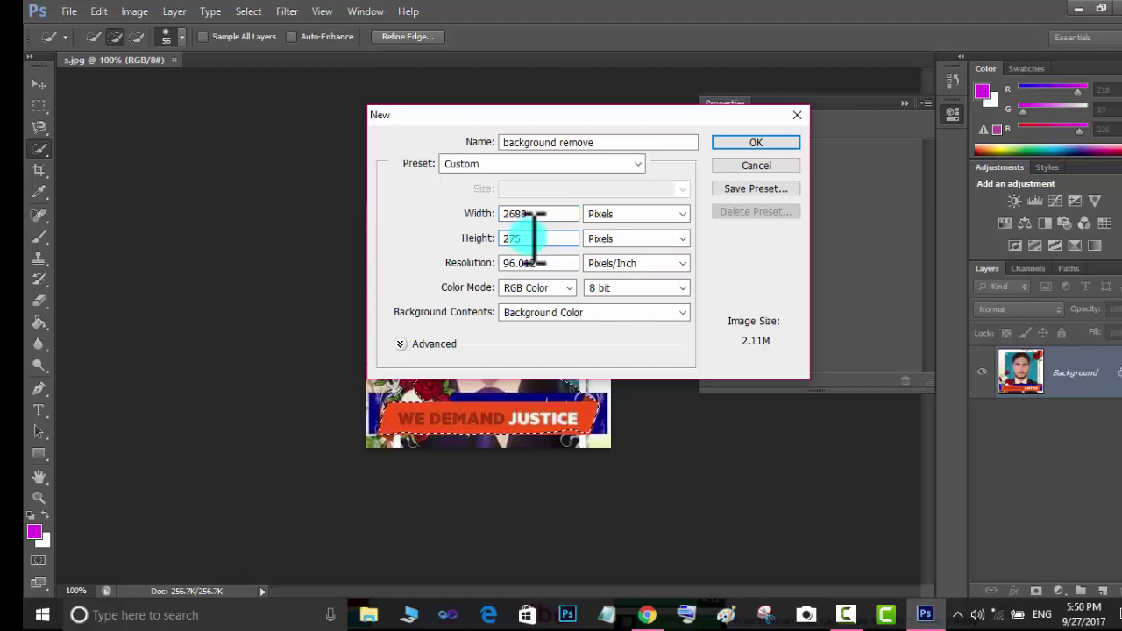
type("0")
left_click(750, 143)
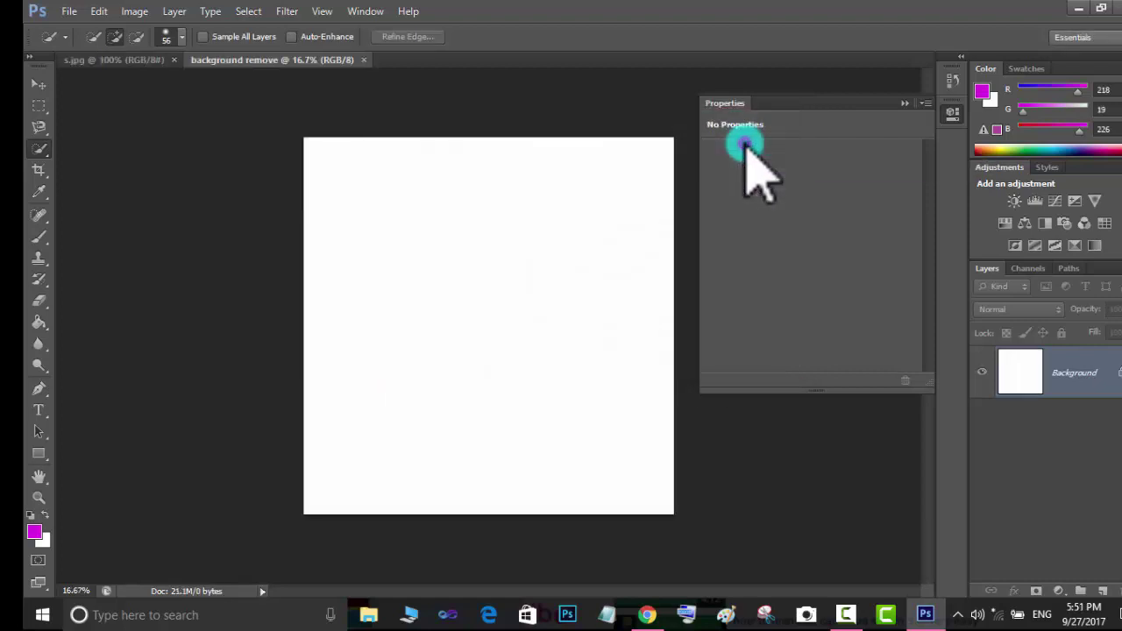
- Copy the man's selection from s.jpg and paste it into 'background remove' as Layer 1
left_click(105, 63)
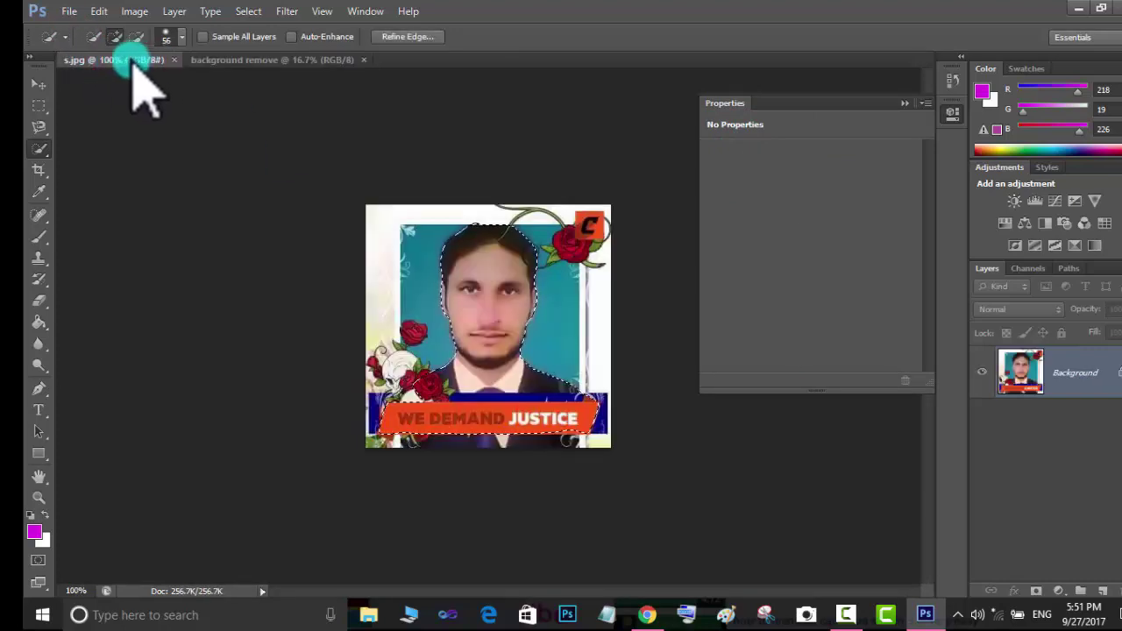
mouse_move(375, 296)
left_mouse_down()
mouse_move(455, 325)
mouse_move(483, 306)
left_mouse_up()
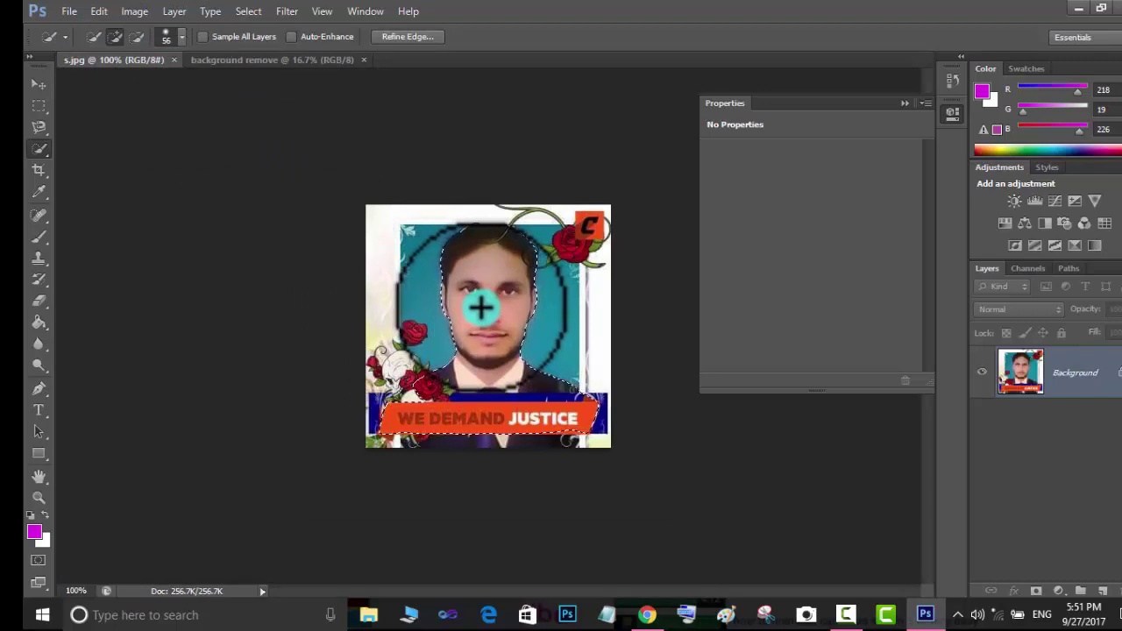
left_click(115, 36)
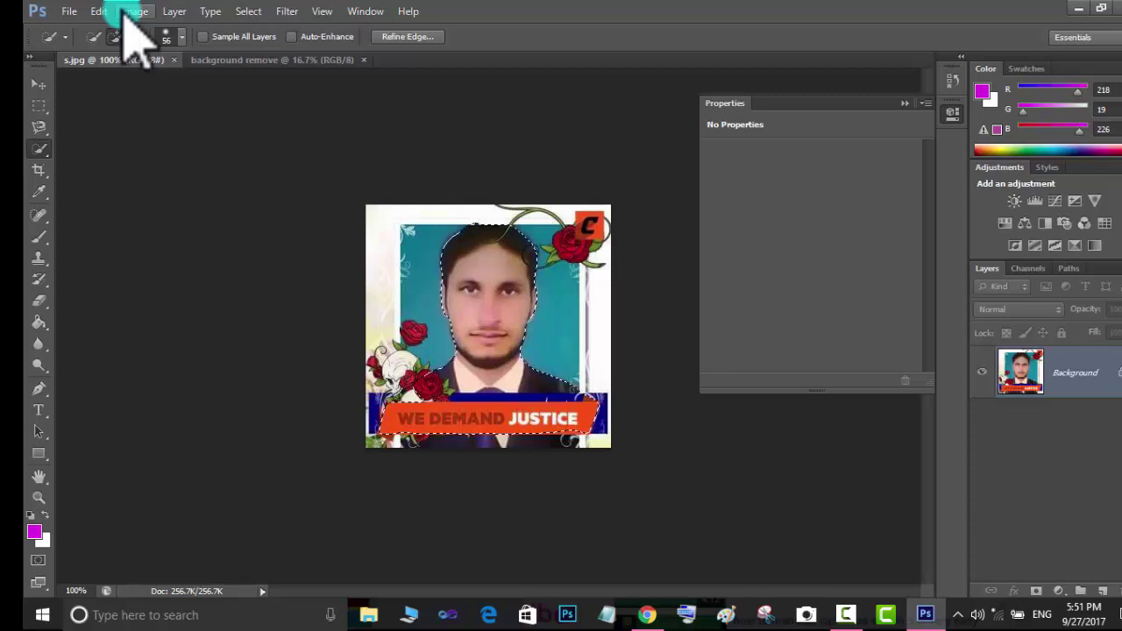
left_click(131, 11)
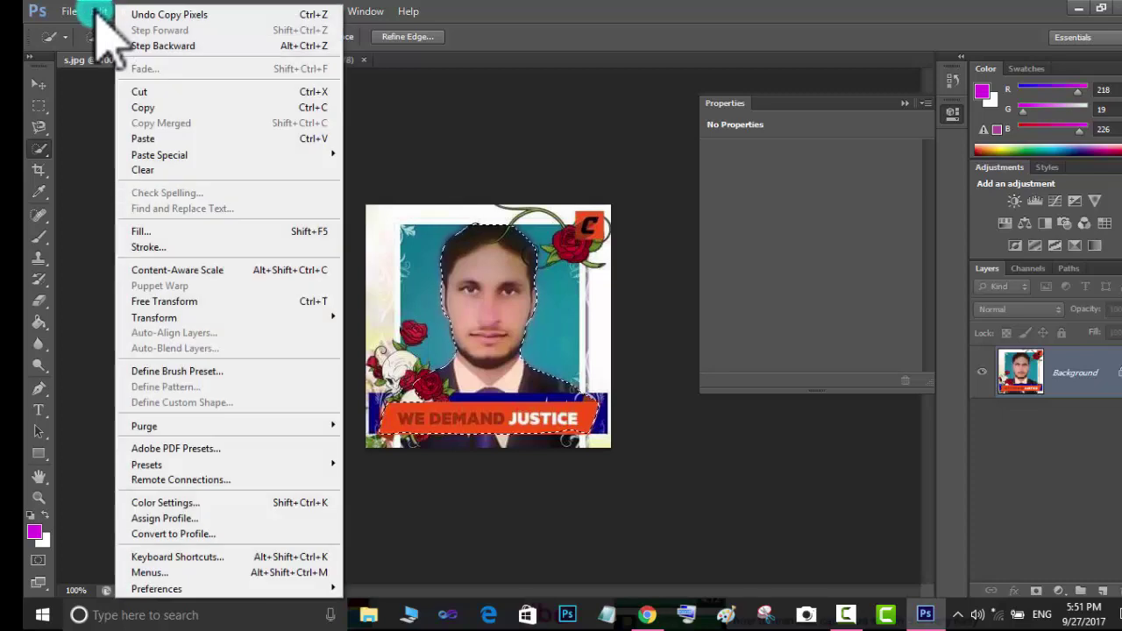
left_click(154, 107)
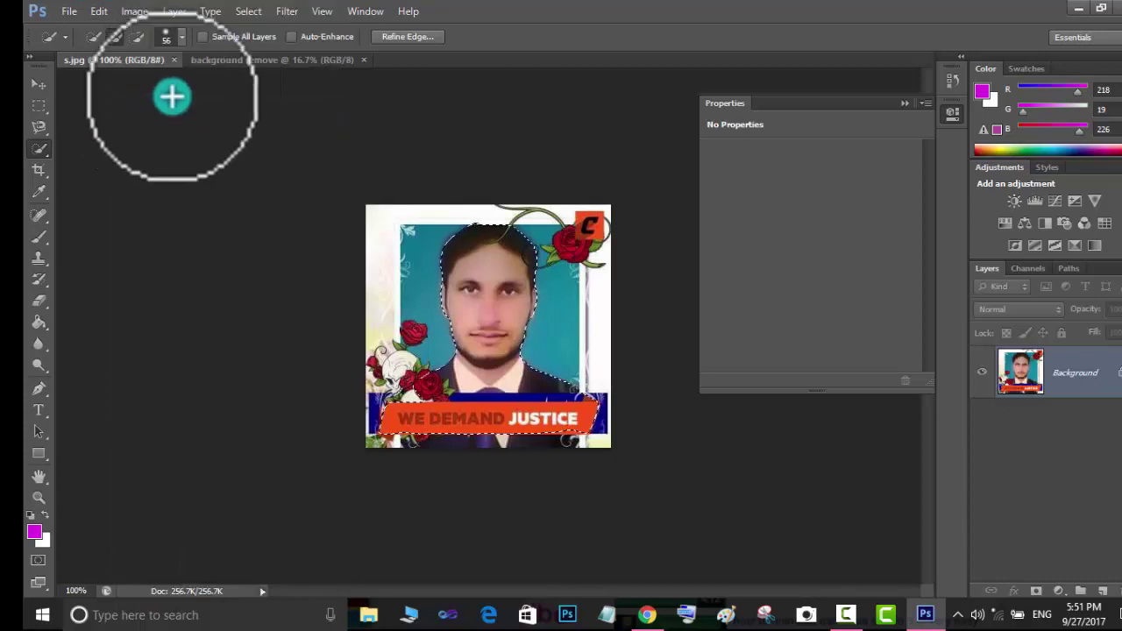
left_click(234, 61)
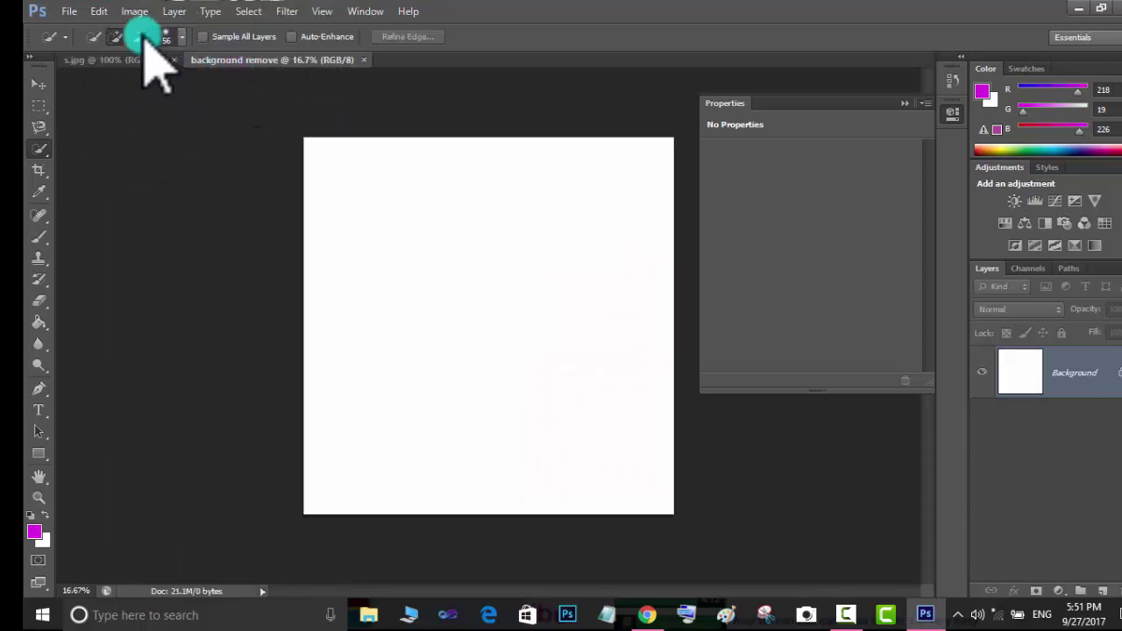
left_click(99, 12)
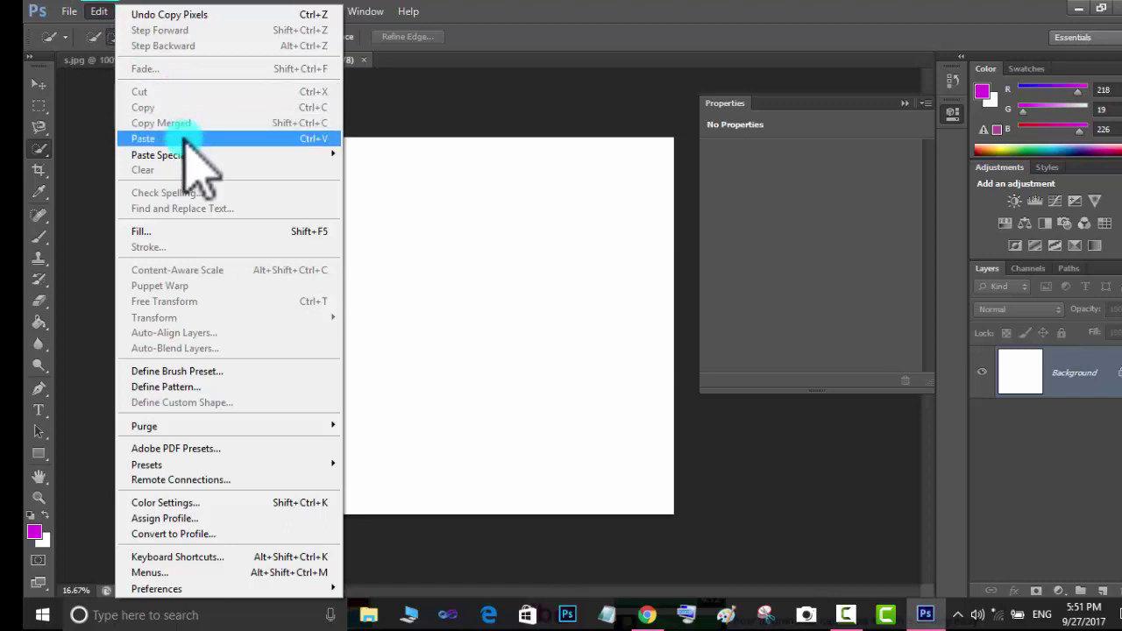
left_click(184, 139)
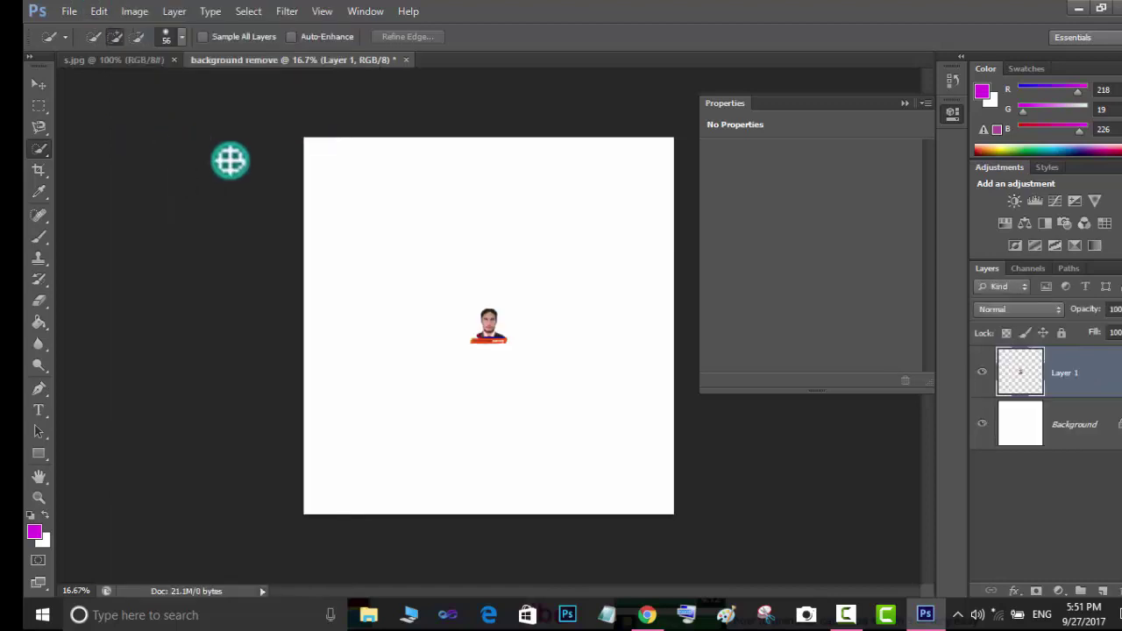
- Scale Layer 1 up, centre it near the top, widen it slightly, and apply the transform
left_click(292, 37)
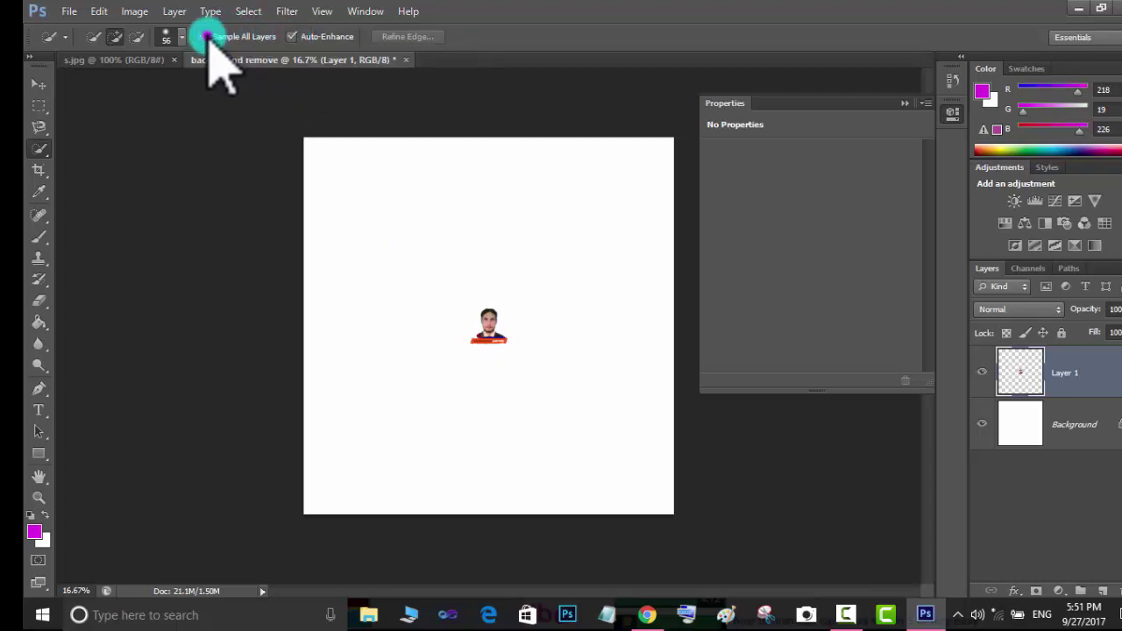
left_click(292, 37)
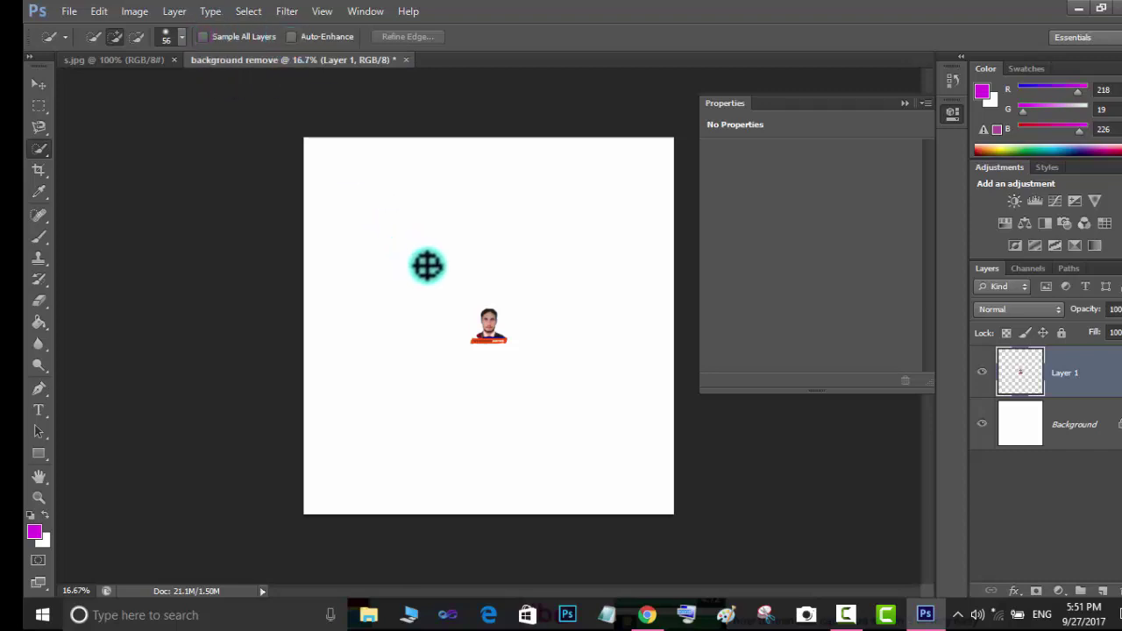
left_click(37, 83)
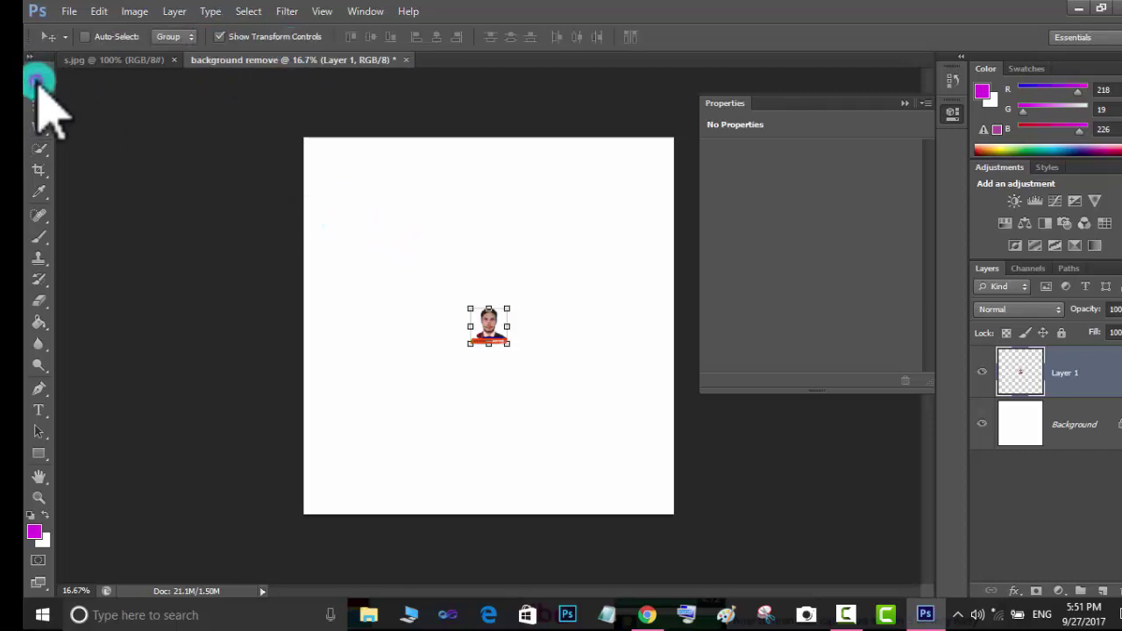
left_click(470, 309)
left_click_drag(447, 290, 342, 206)
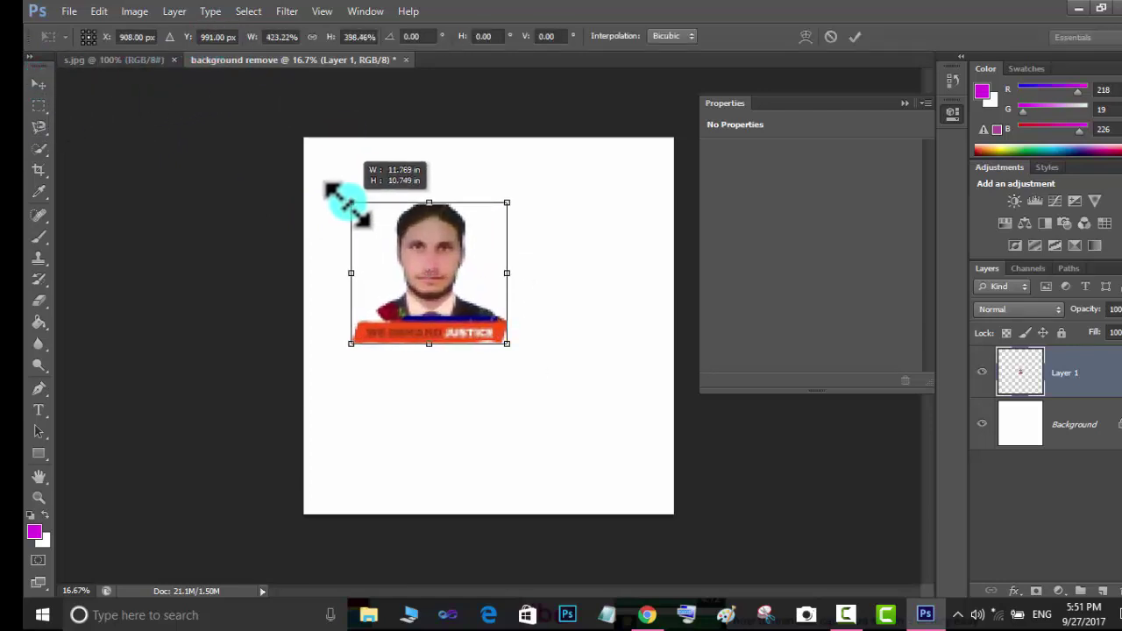
mouse_move(435, 263)
left_mouse_down()
mouse_move(501, 209)
mouse_move(478, 293)
left_mouse_up()
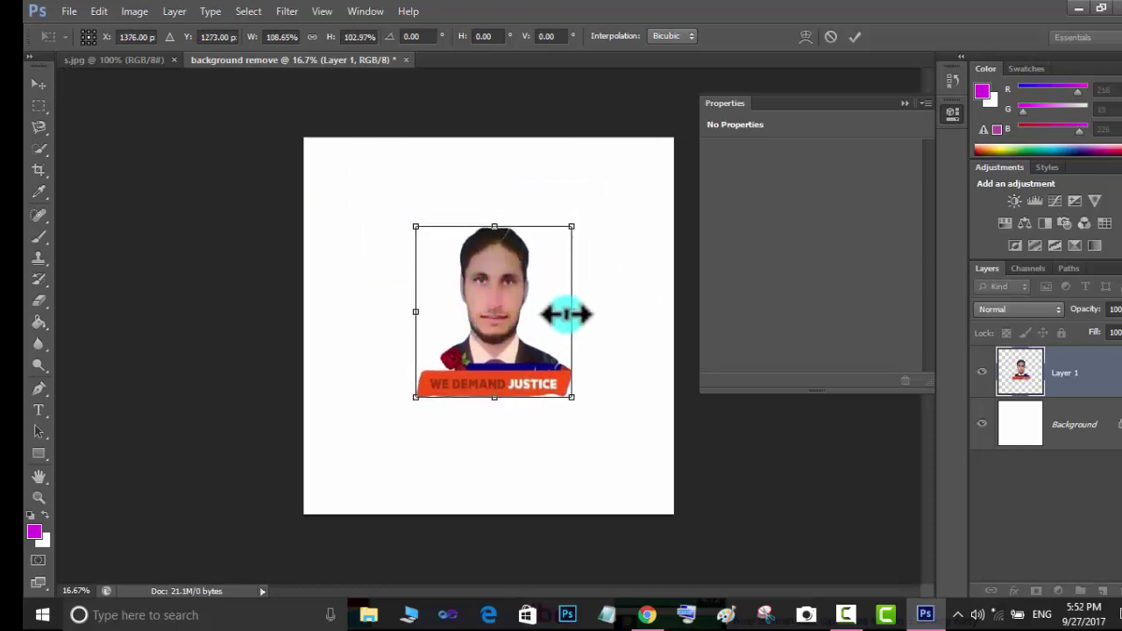
left_click_drag(572, 312, 607, 307)
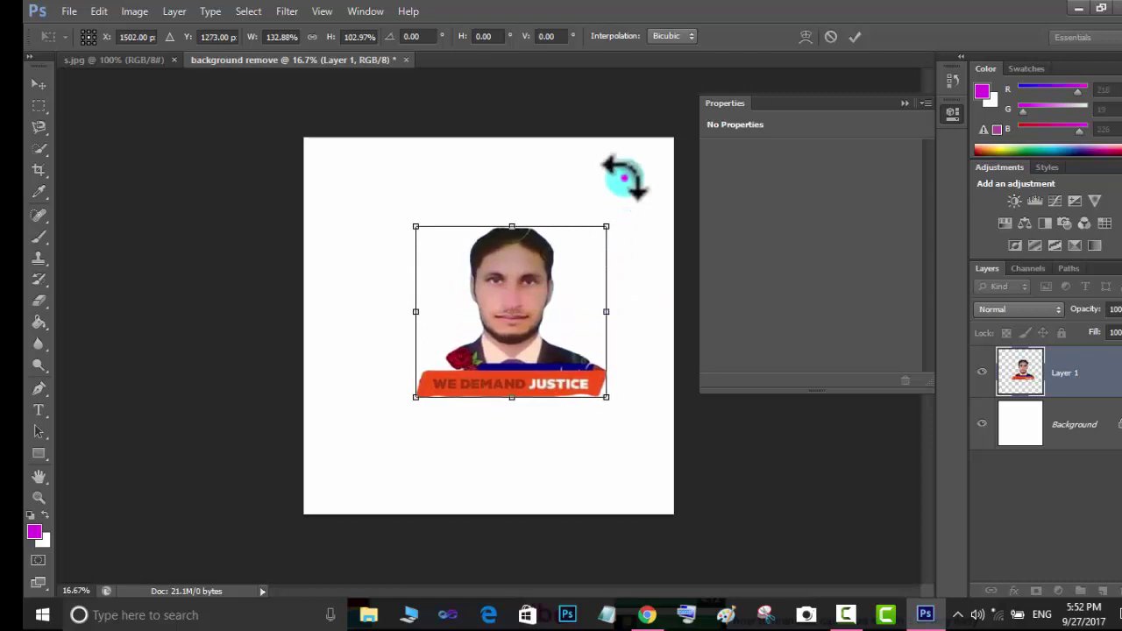
left_click(39, 84)
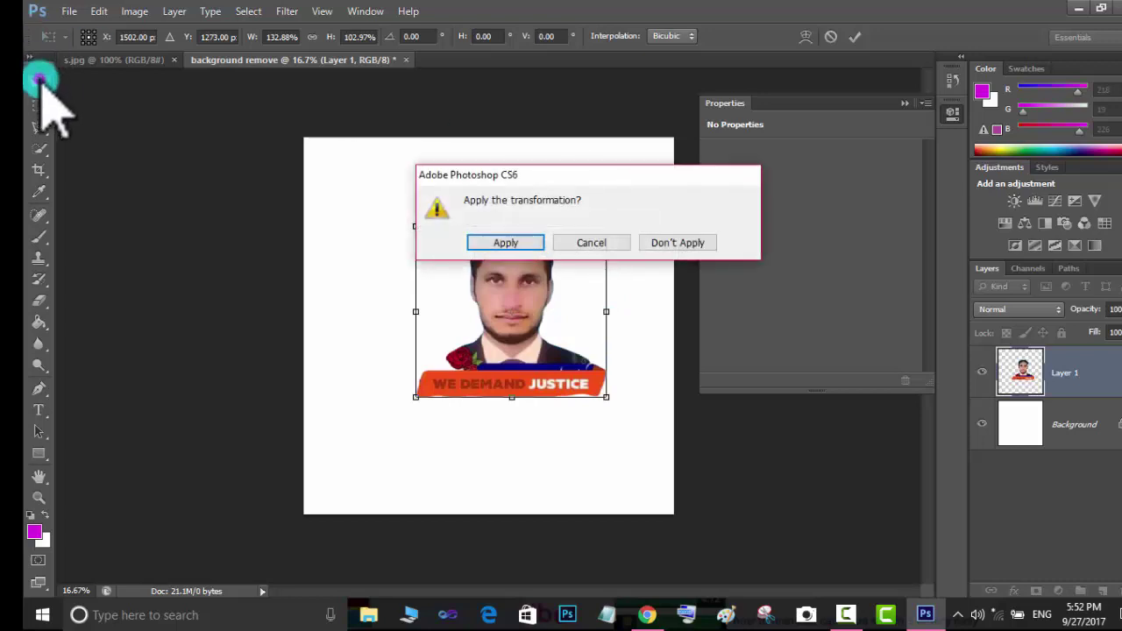
left_click(506, 243)
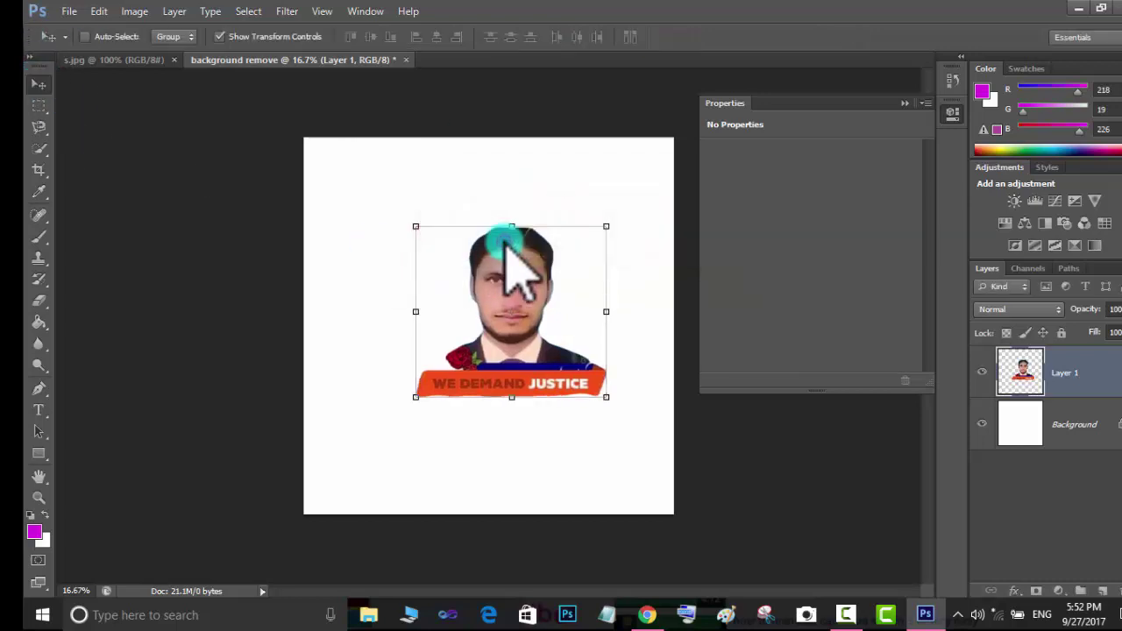
- Fill the Background layer with cyan #13d1e2 using the Paint Bucket
left_click(1084, 426)
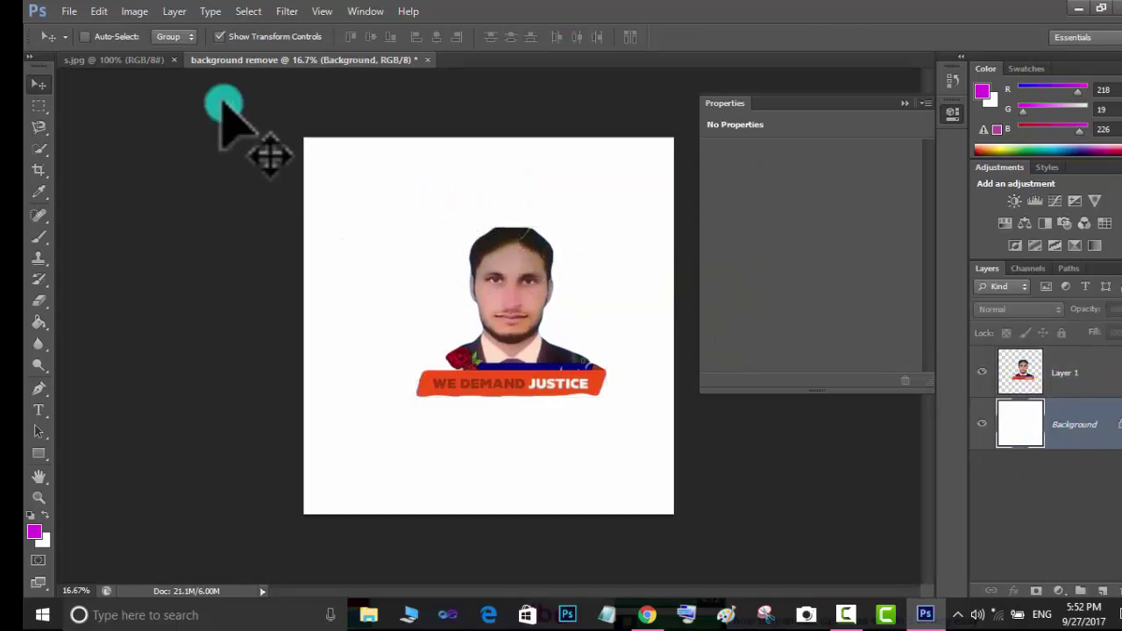
left_click(33, 532)
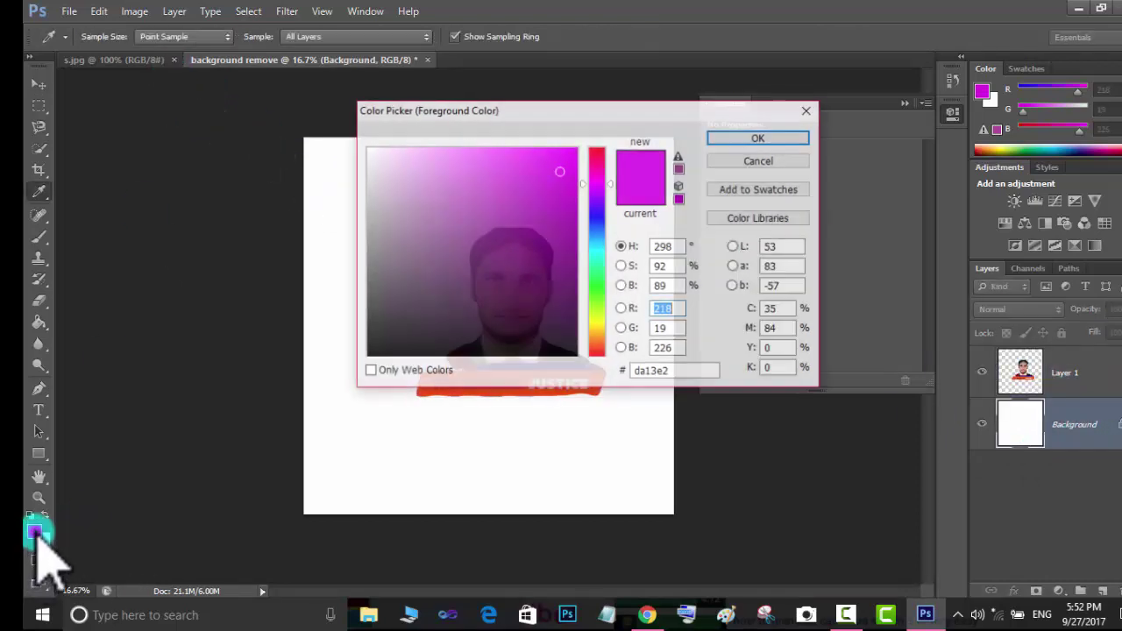
left_click(597, 249)
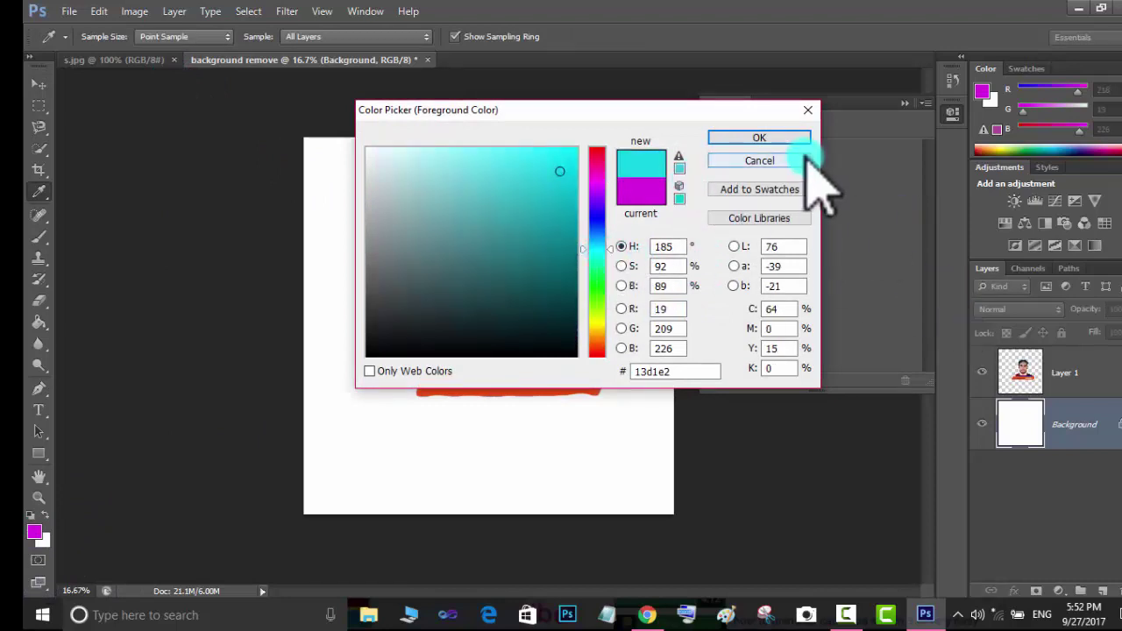
left_click(772, 137)
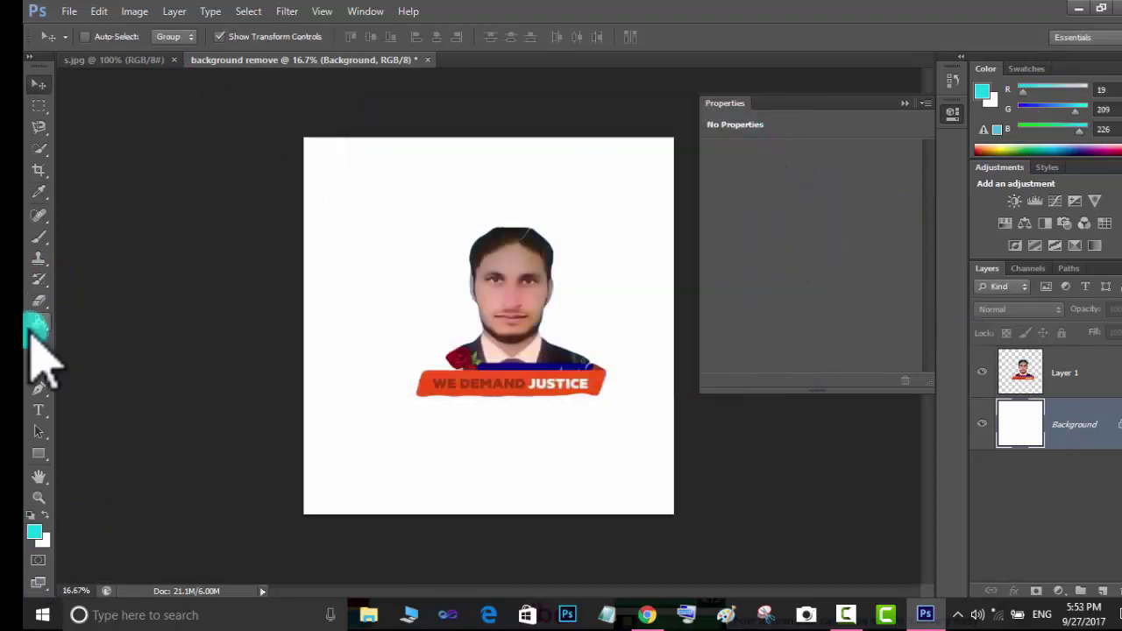
left_click(38, 323)
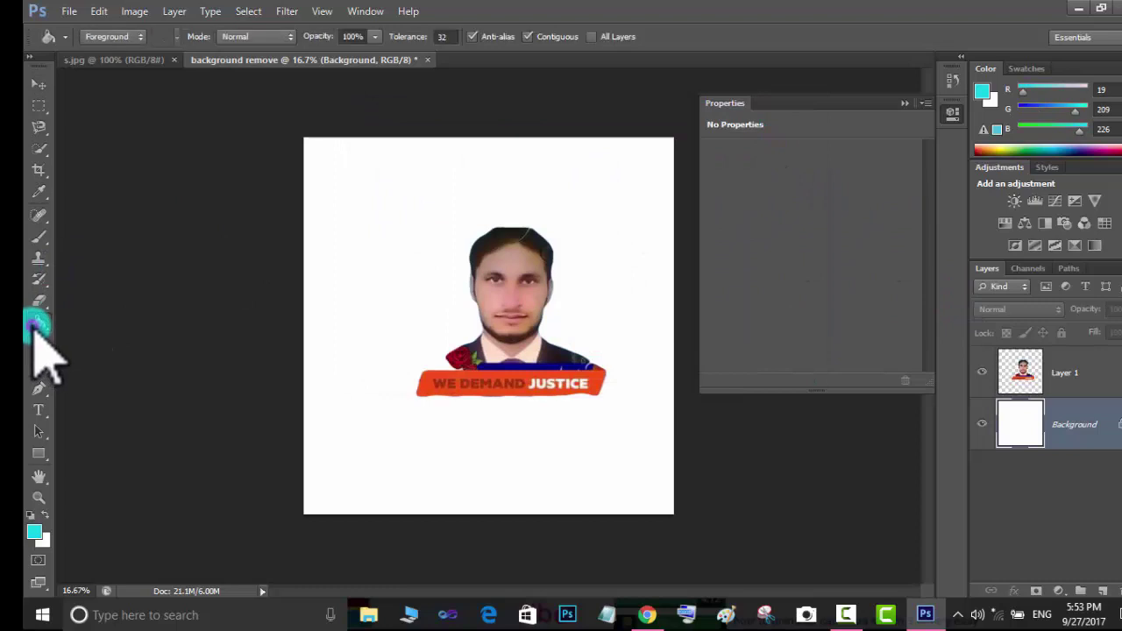
left_click(389, 209)
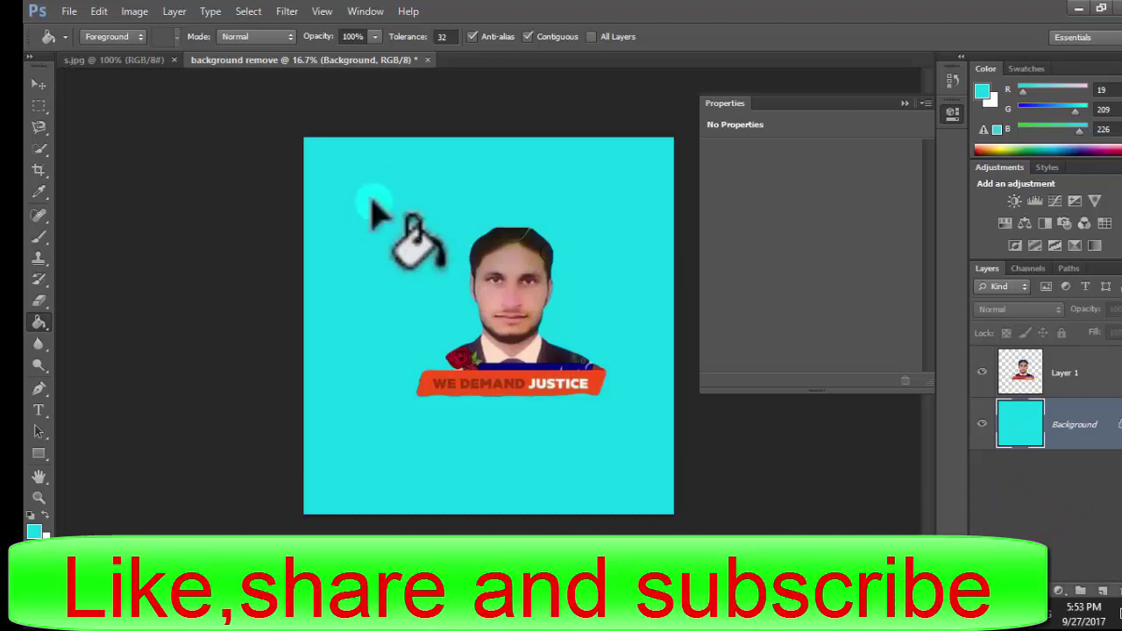
left_click(69, 11)
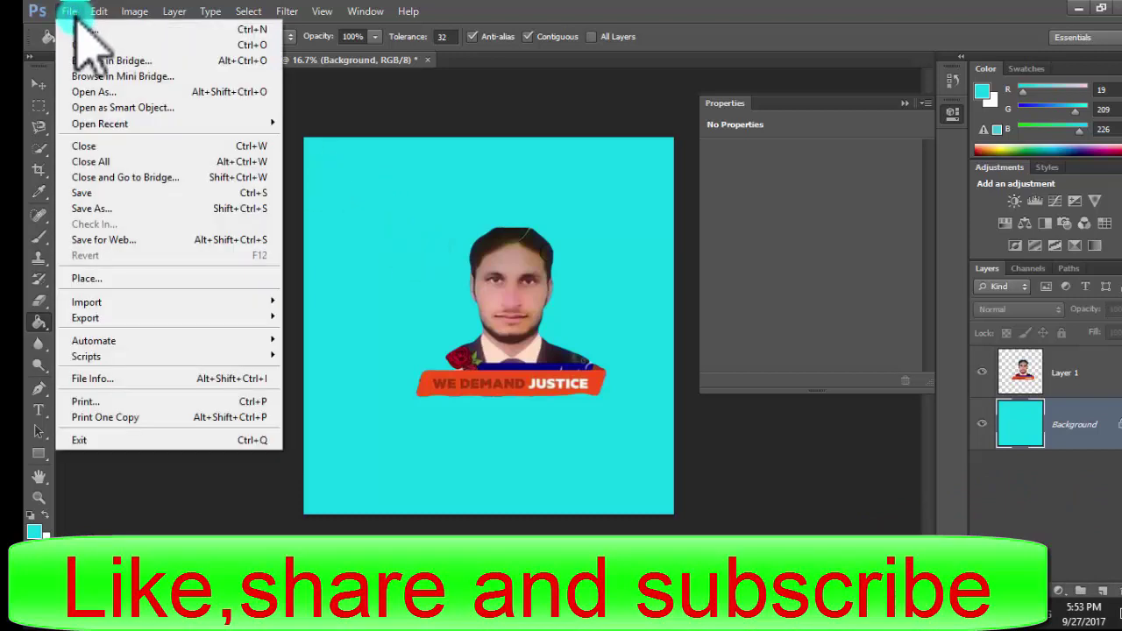
- Save the portrait as JPEG 'background remove.jpg' in the picture folder, quality 10, Maximum, progressive
left_click(570, 116)
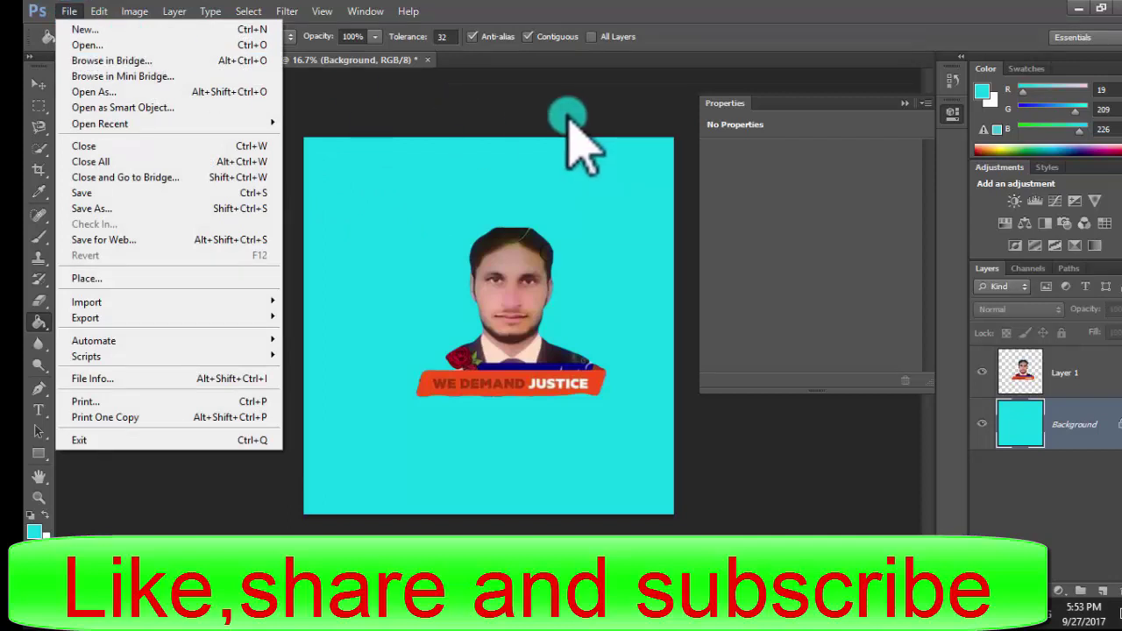
left_click(180, 43)
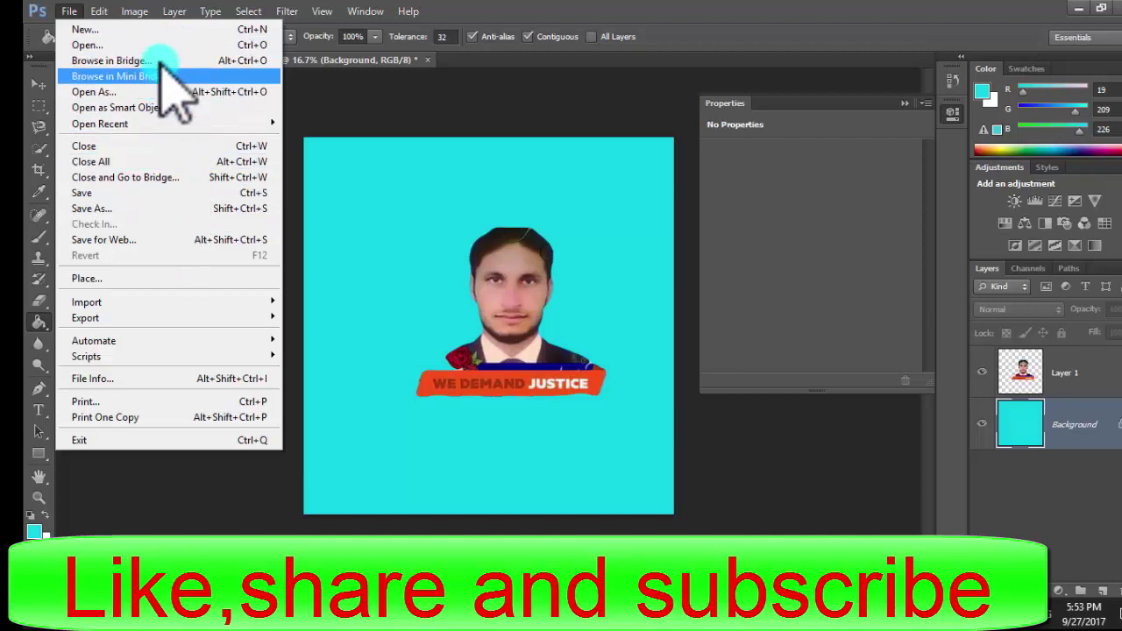
left_click(178, 208)
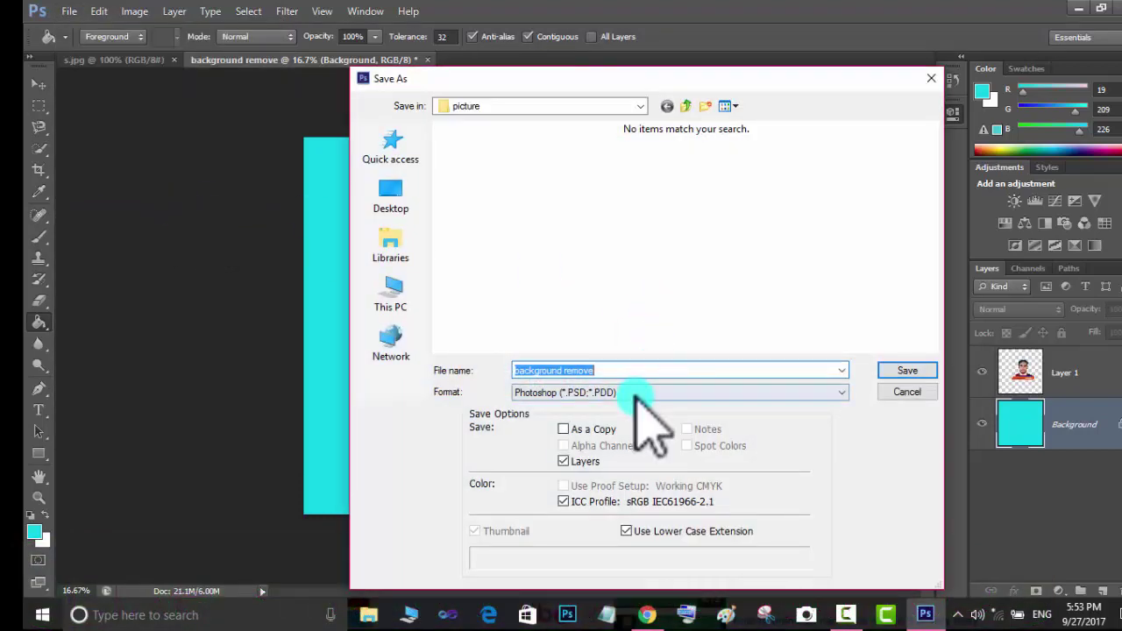
left_click(633, 394)
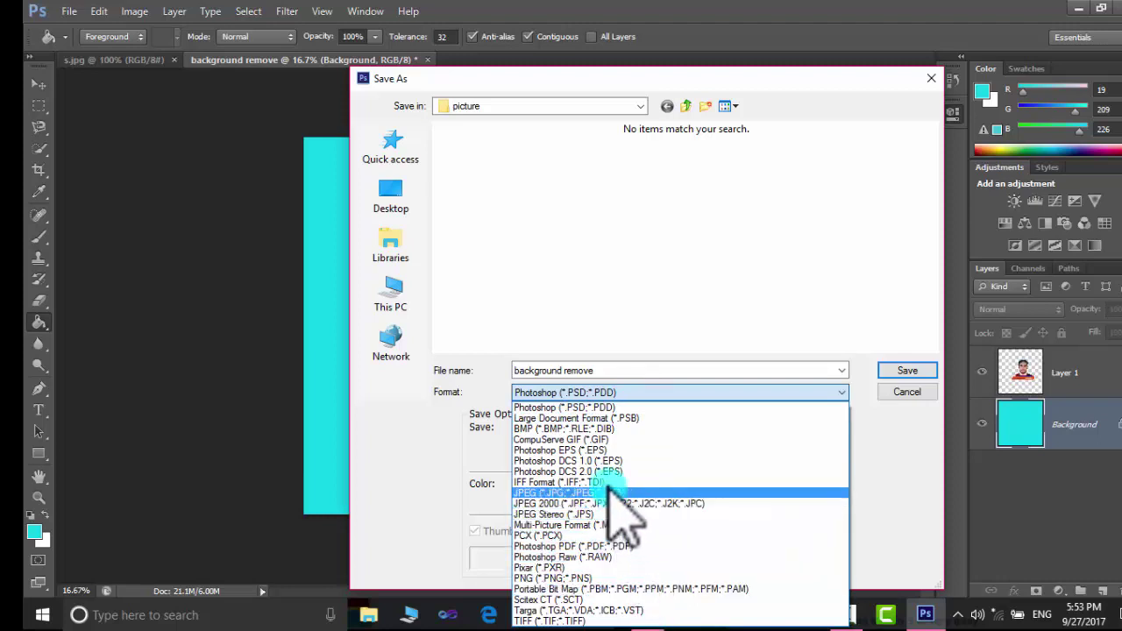
left_click(613, 494)
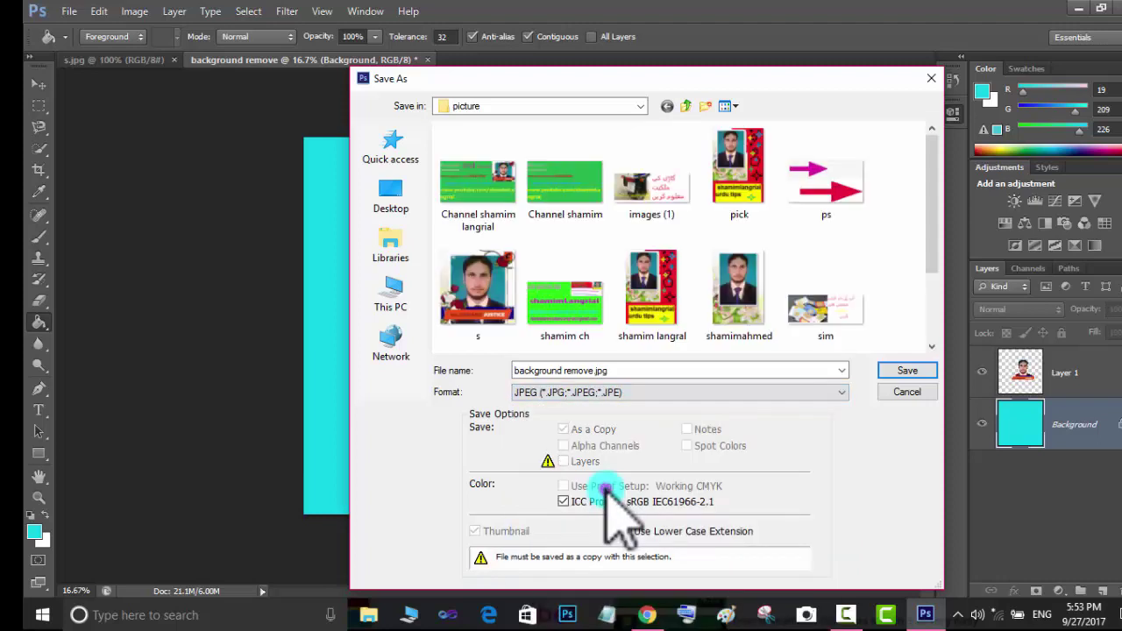
left_click(682, 363)
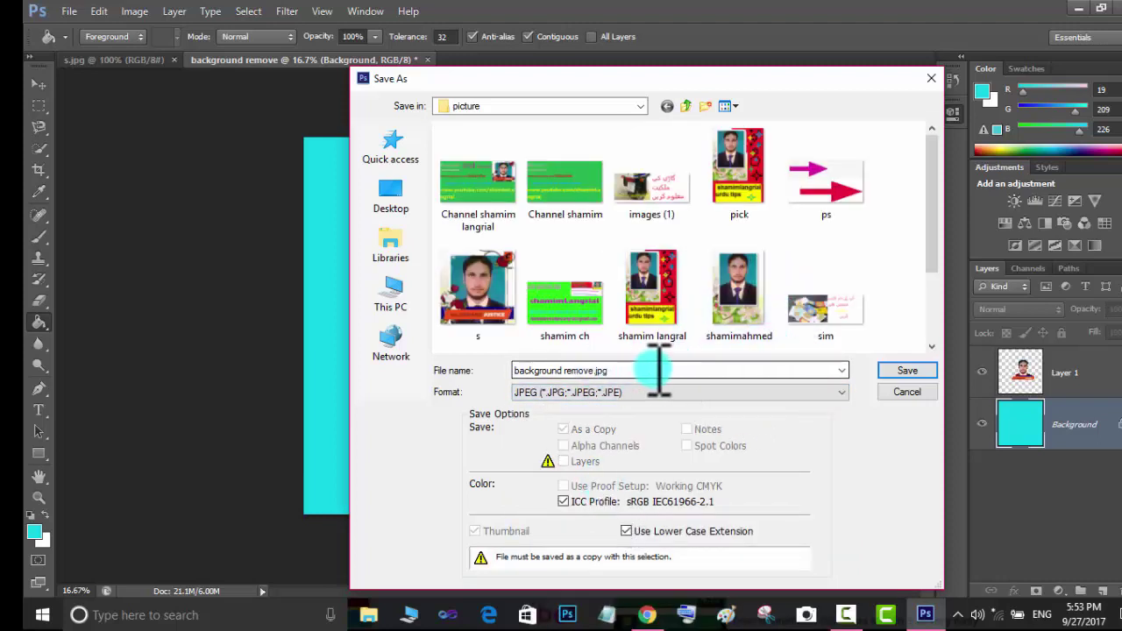
left_click(895, 370)
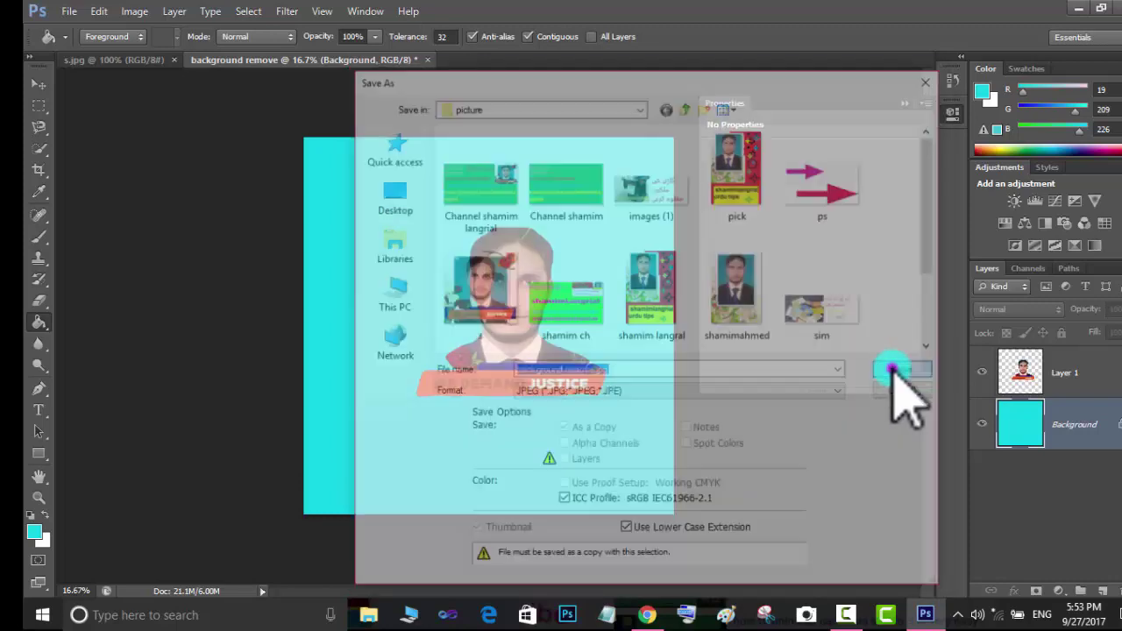
left_click(668, 151)
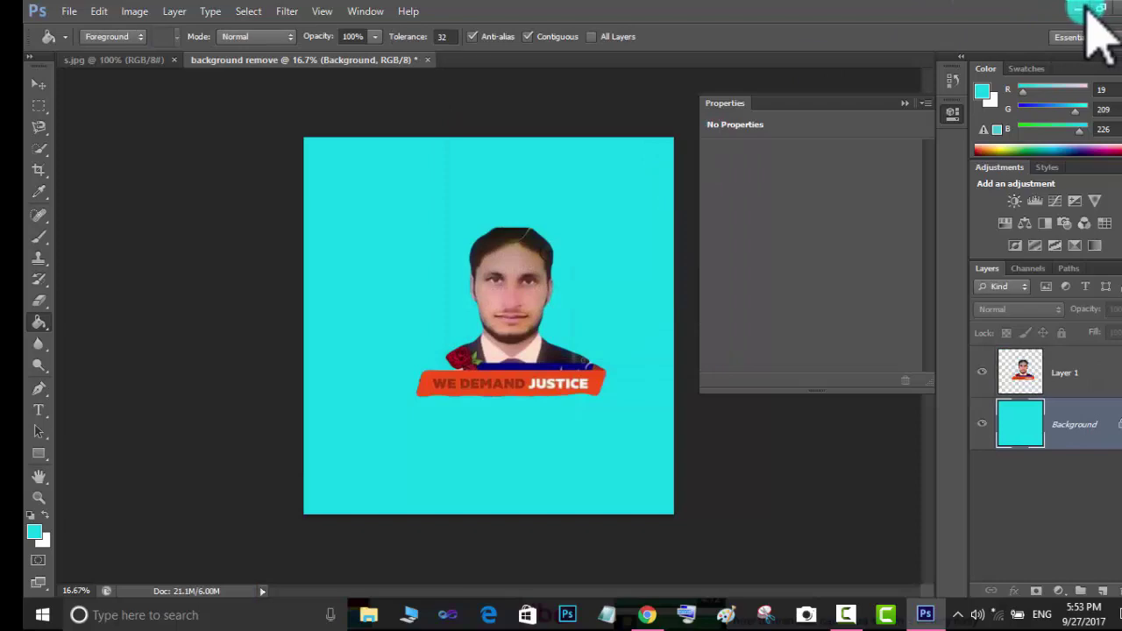
- Browse to the picture folder on drive F: and preview 'background remove.jpg' in Photos, then close it
left_click(1085, 9)
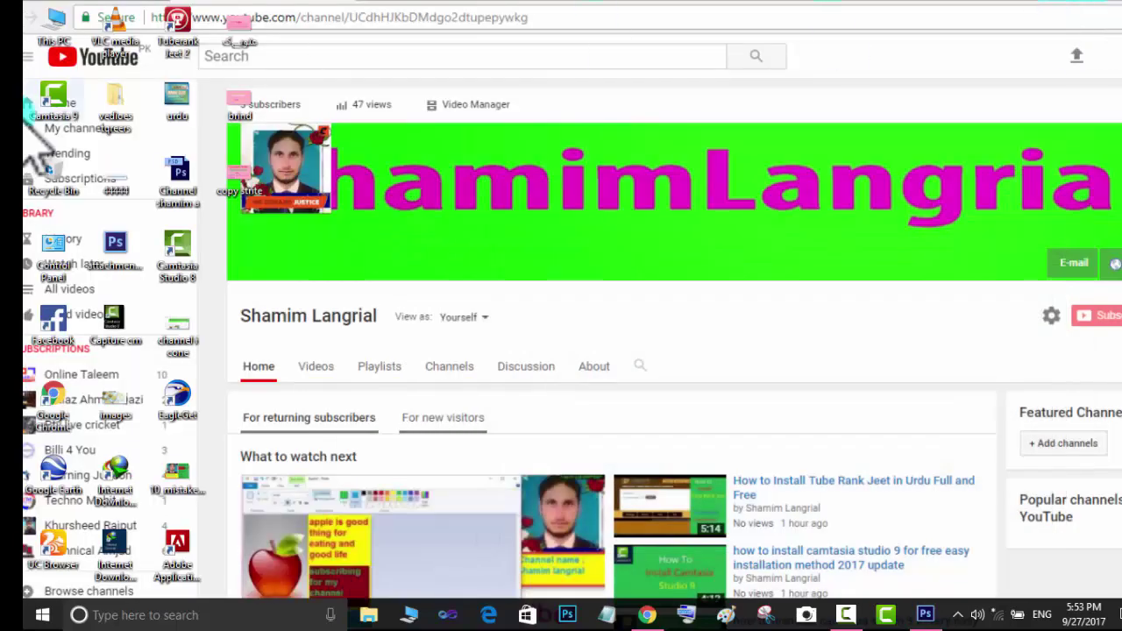
left_click(54, 16)
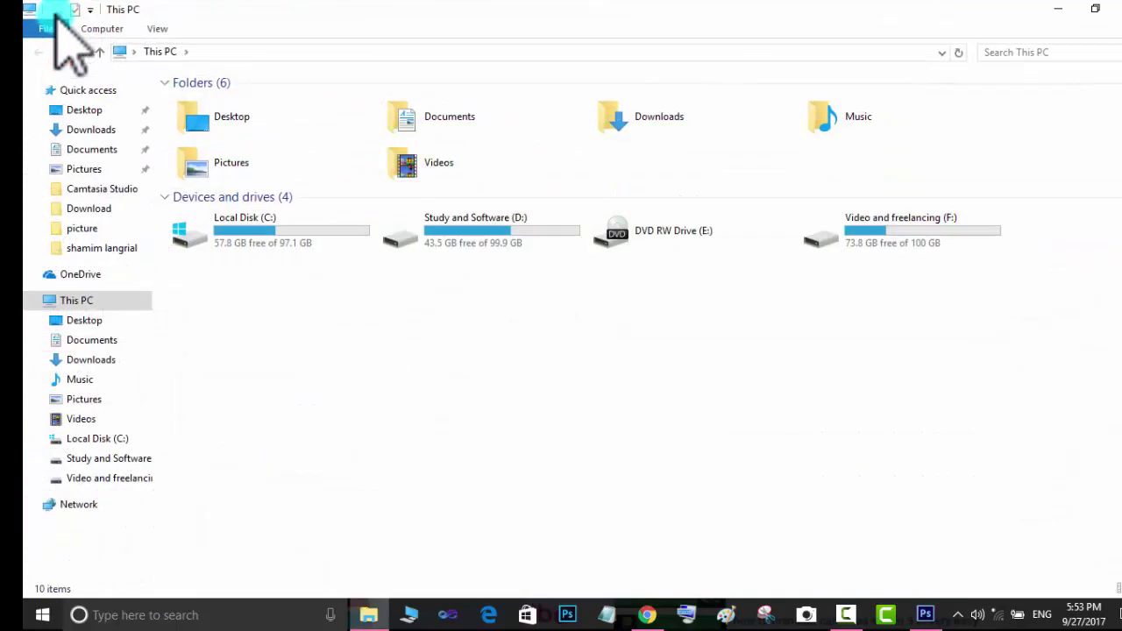
left_click(497, 235)
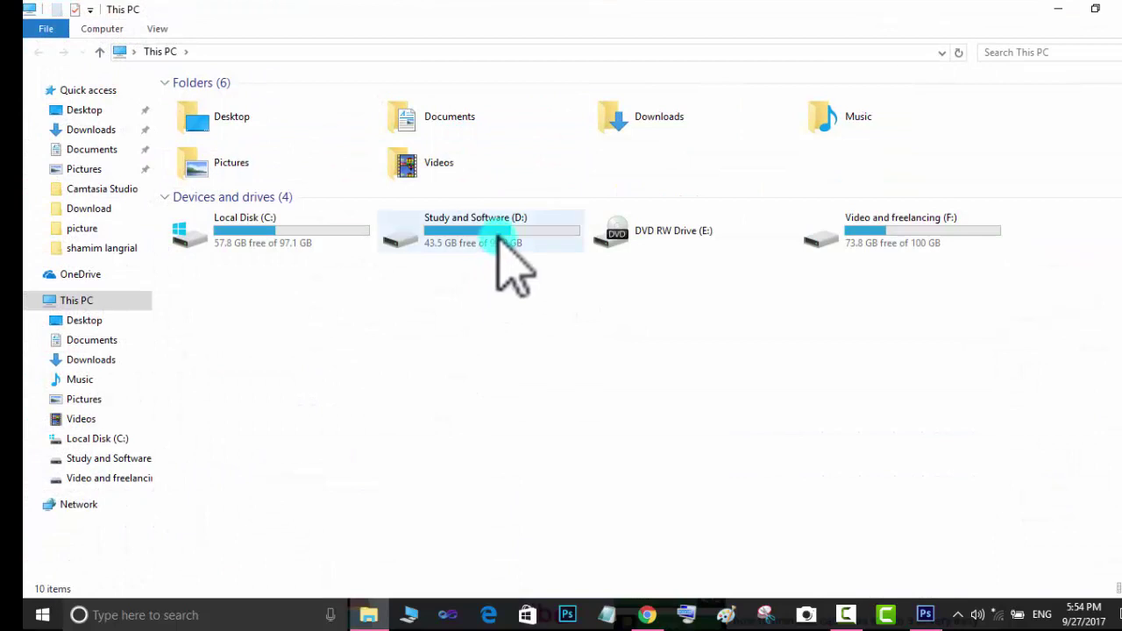
double_click(938, 221)
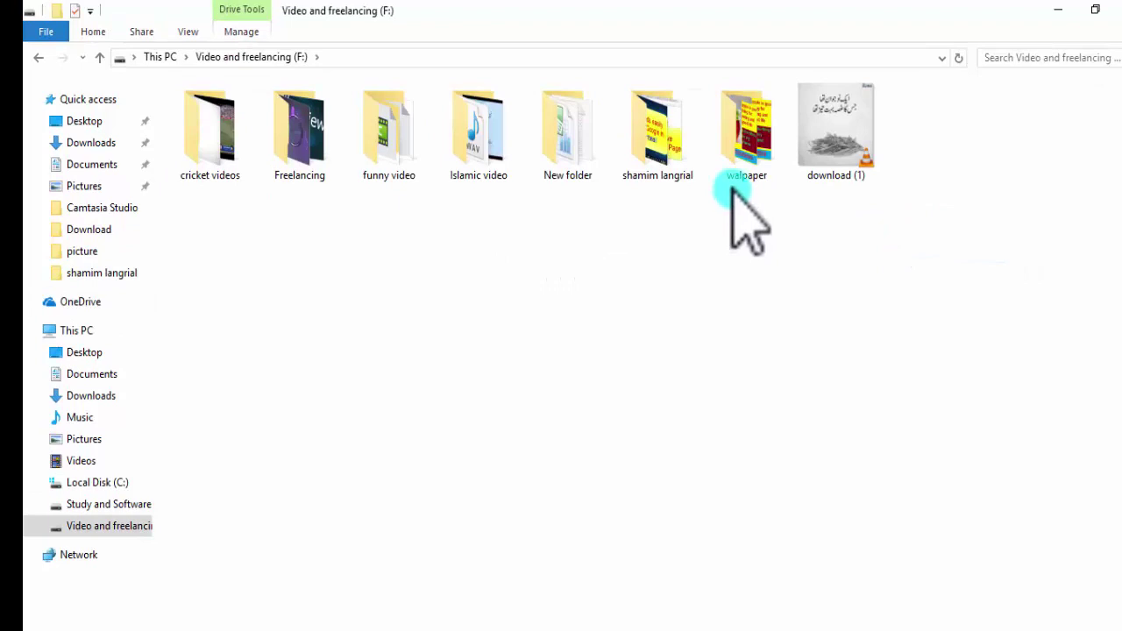
double_click(668, 145)
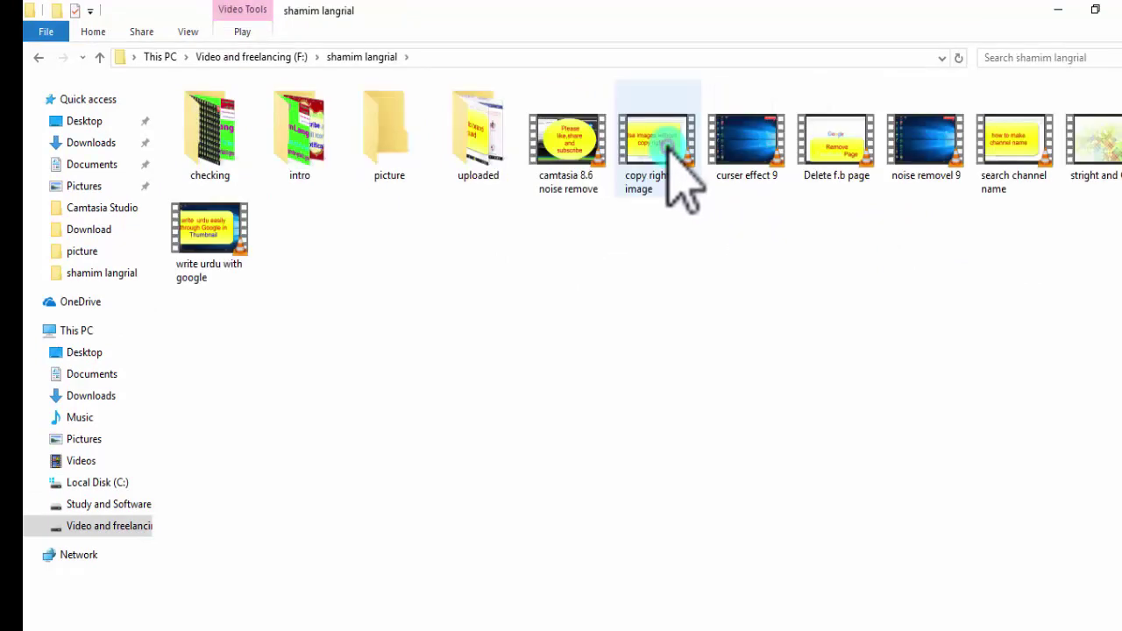
double_click(376, 148)
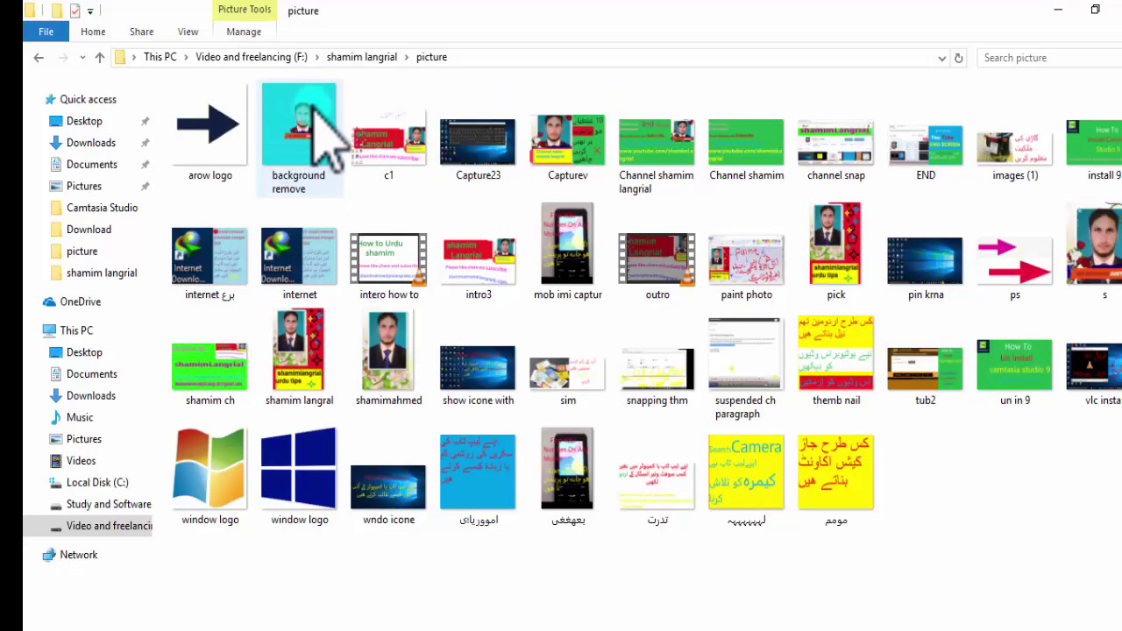
double_click(307, 123)
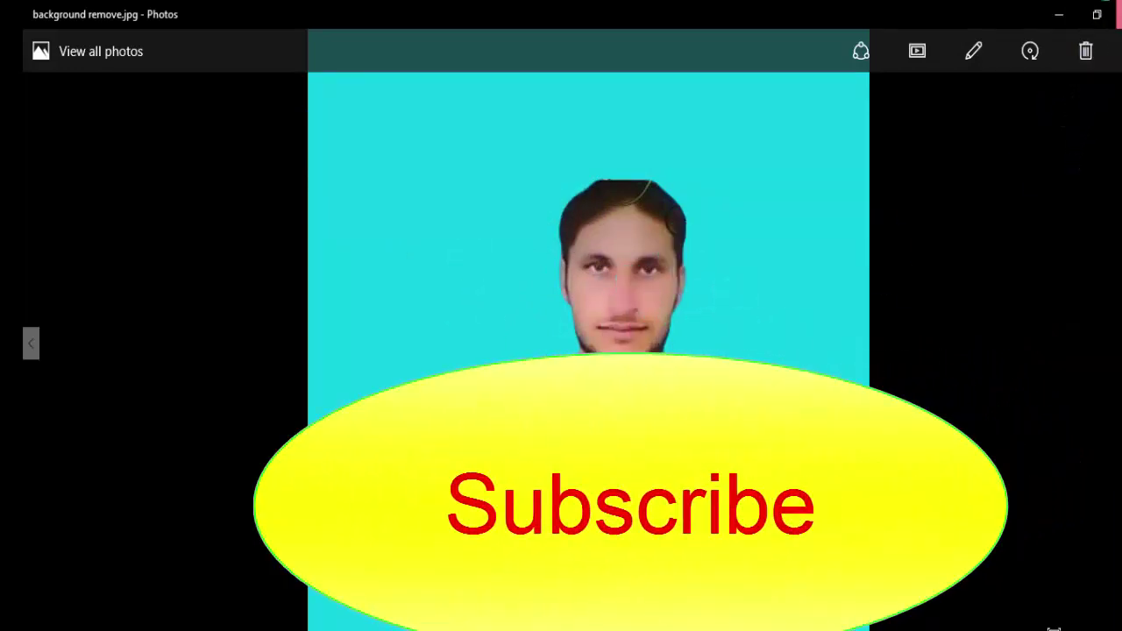
left_click(1119, 12)
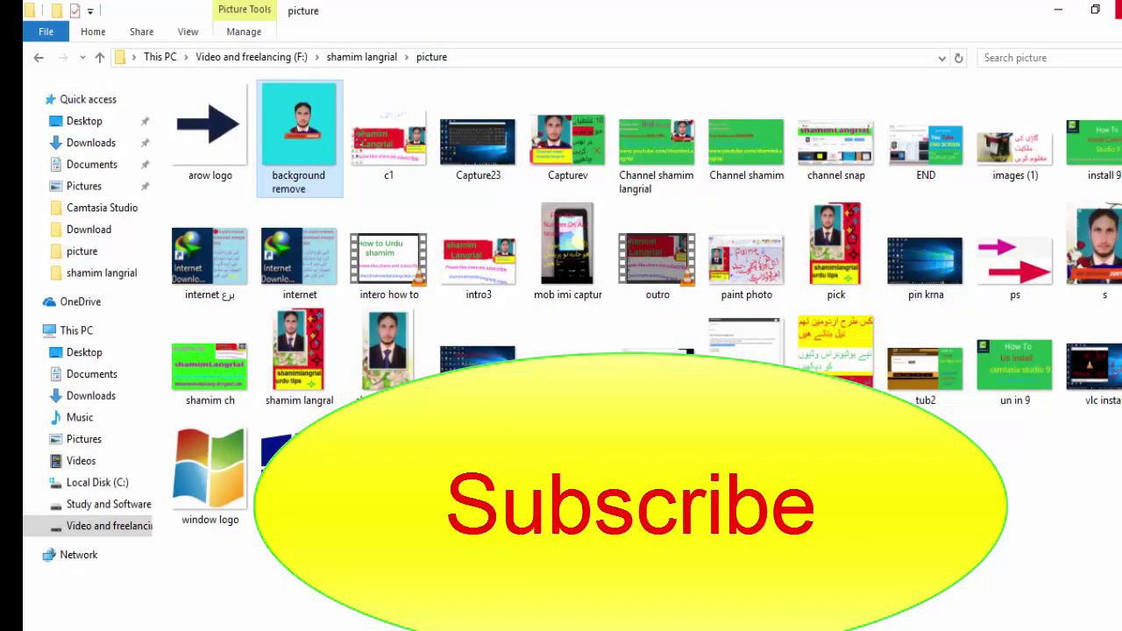